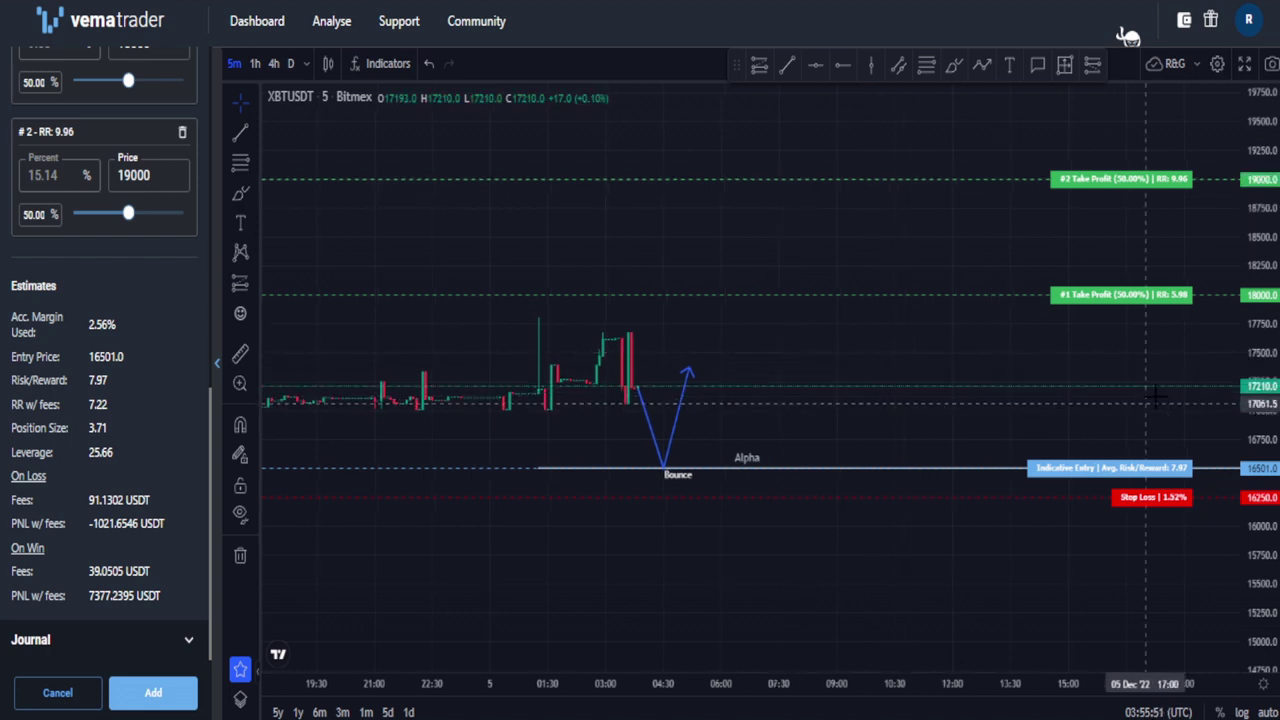
scroll(145, 396, "up", 5)
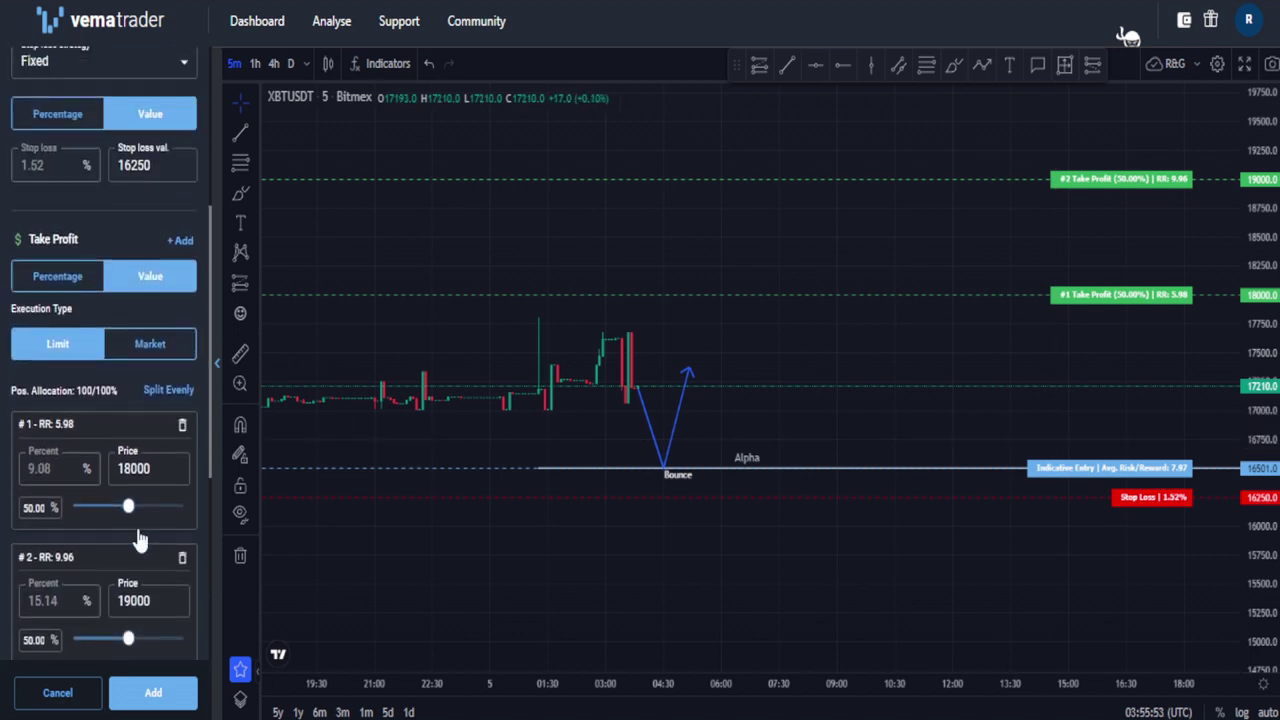
scroll(184, 420, "up", 2)
scroll(190, 400, "down", 2)
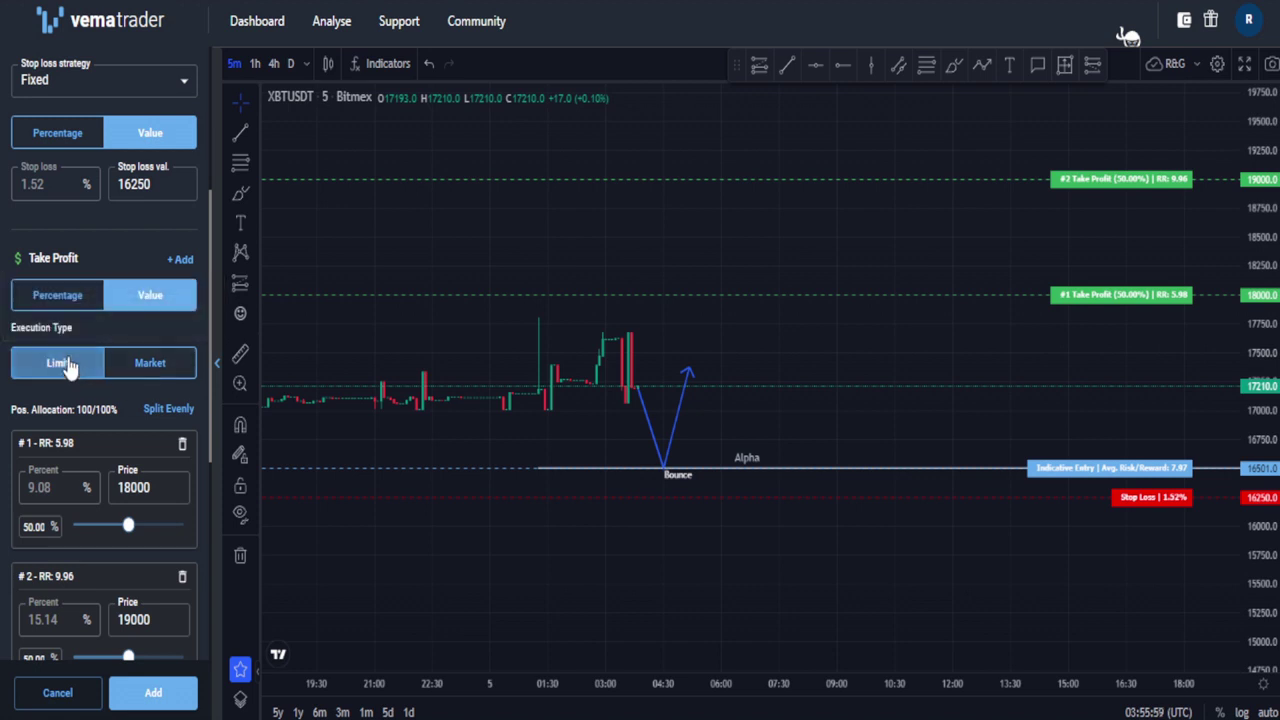
left_click(170, 364)
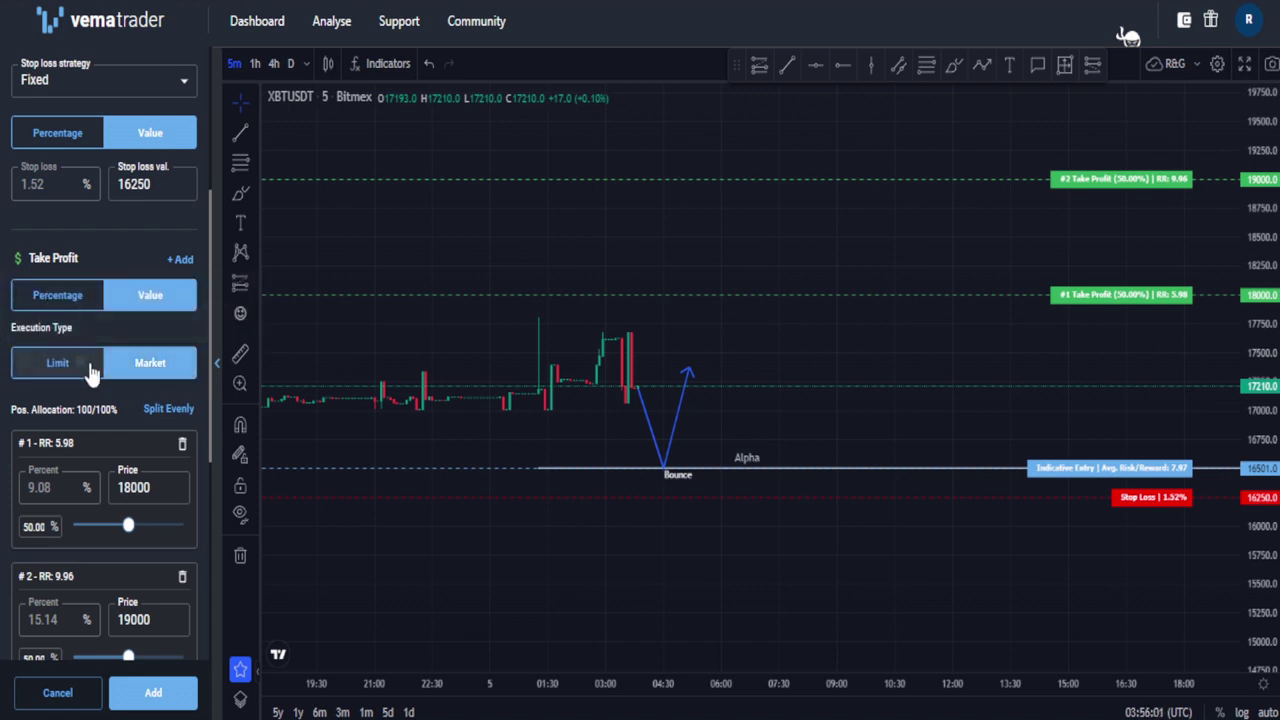
scroll(160, 332, "down", 1)
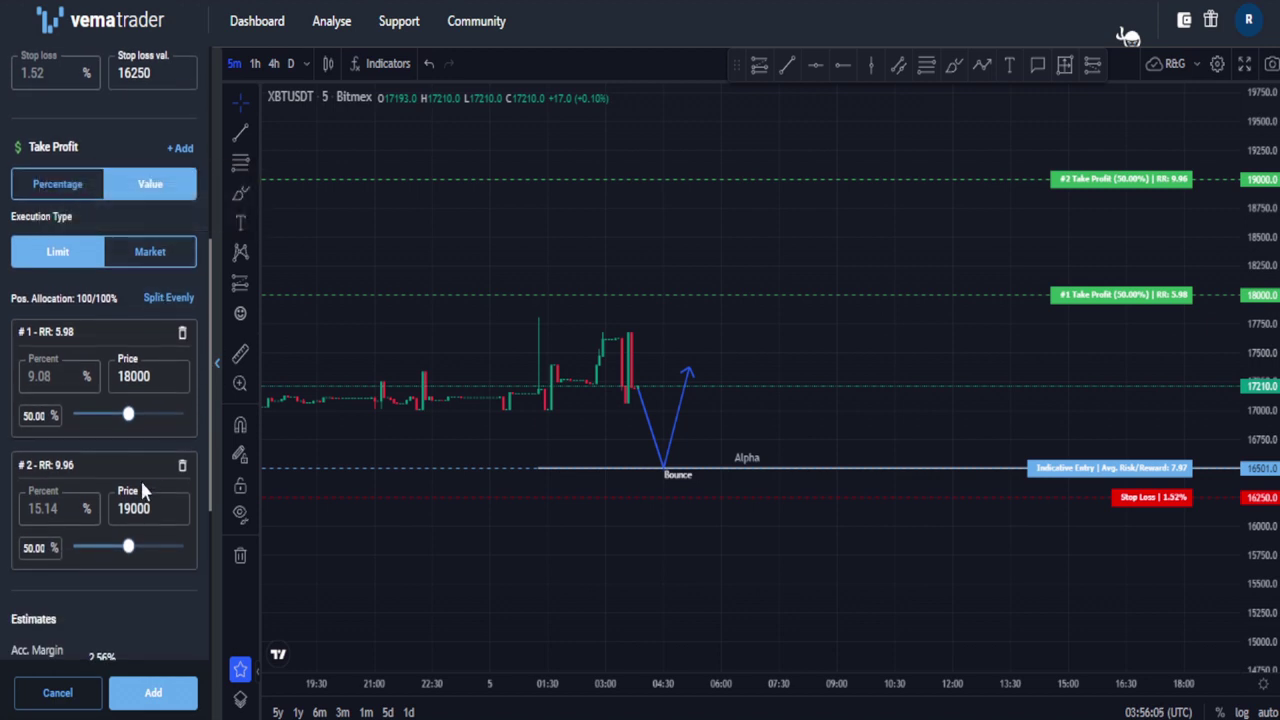
scroll(198, 471, "down", 1)
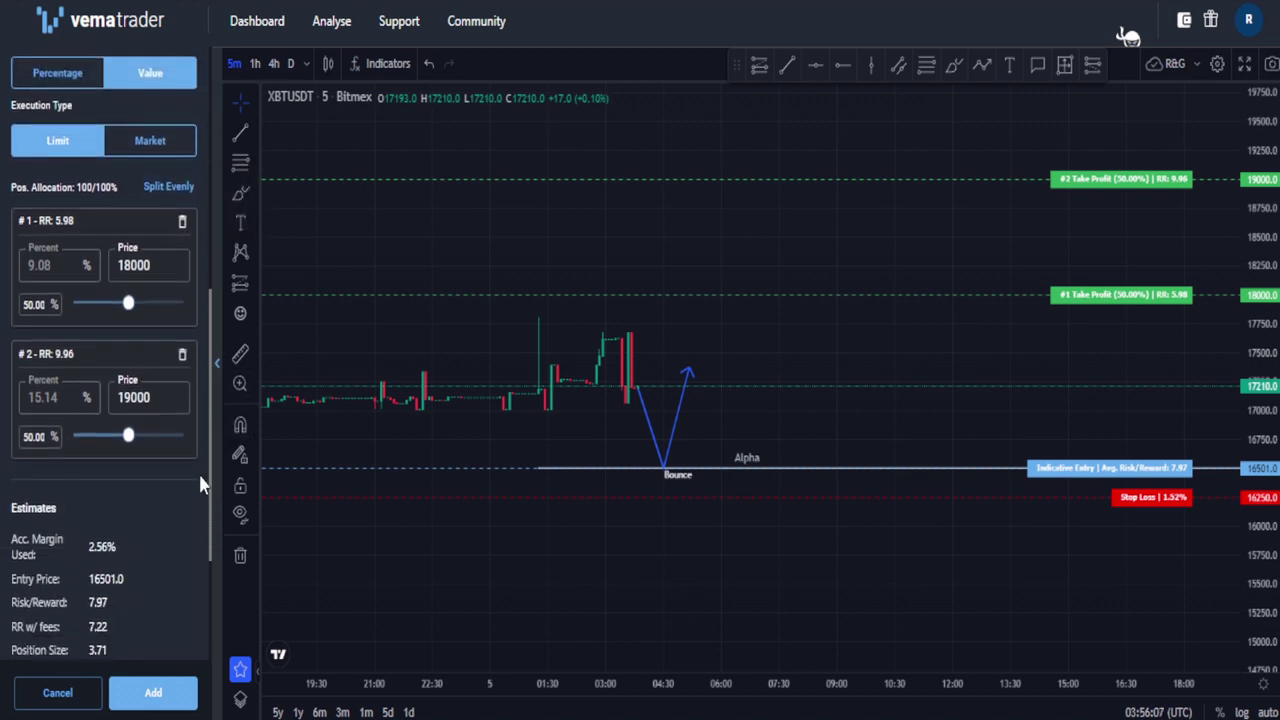
scroll(198, 478, "down", 1)
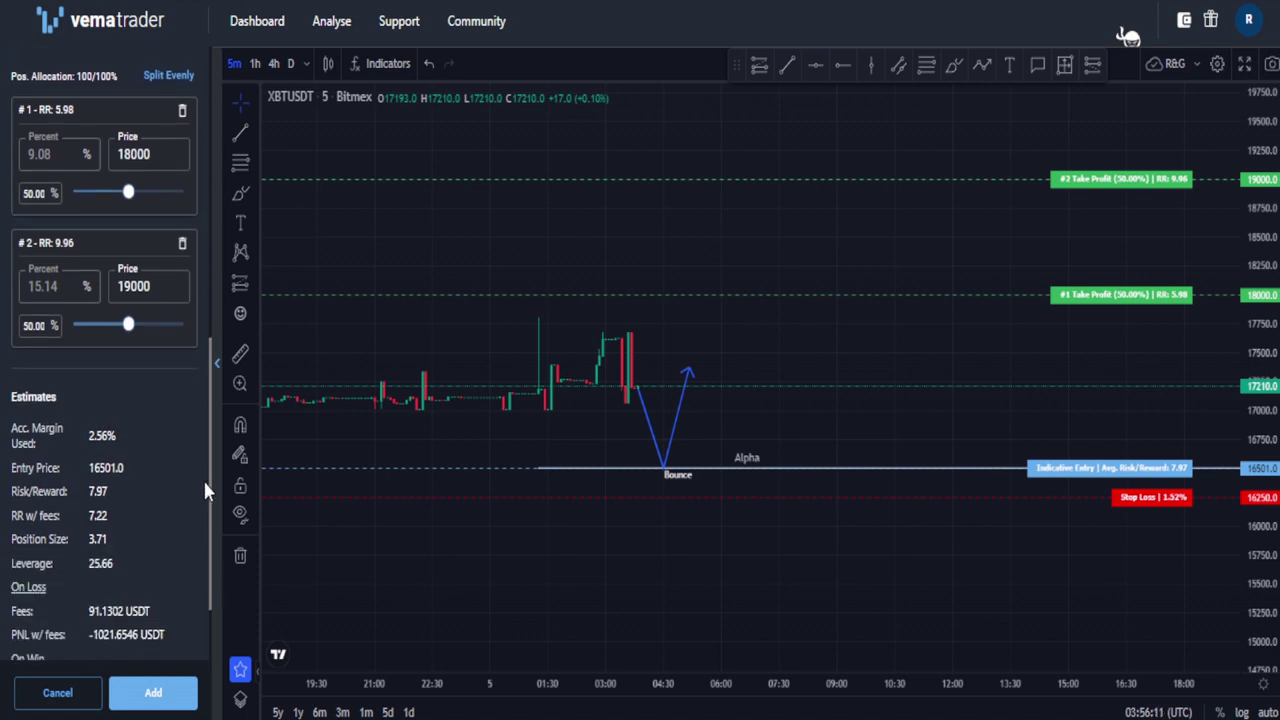
scroll(203, 490, "down", 1)
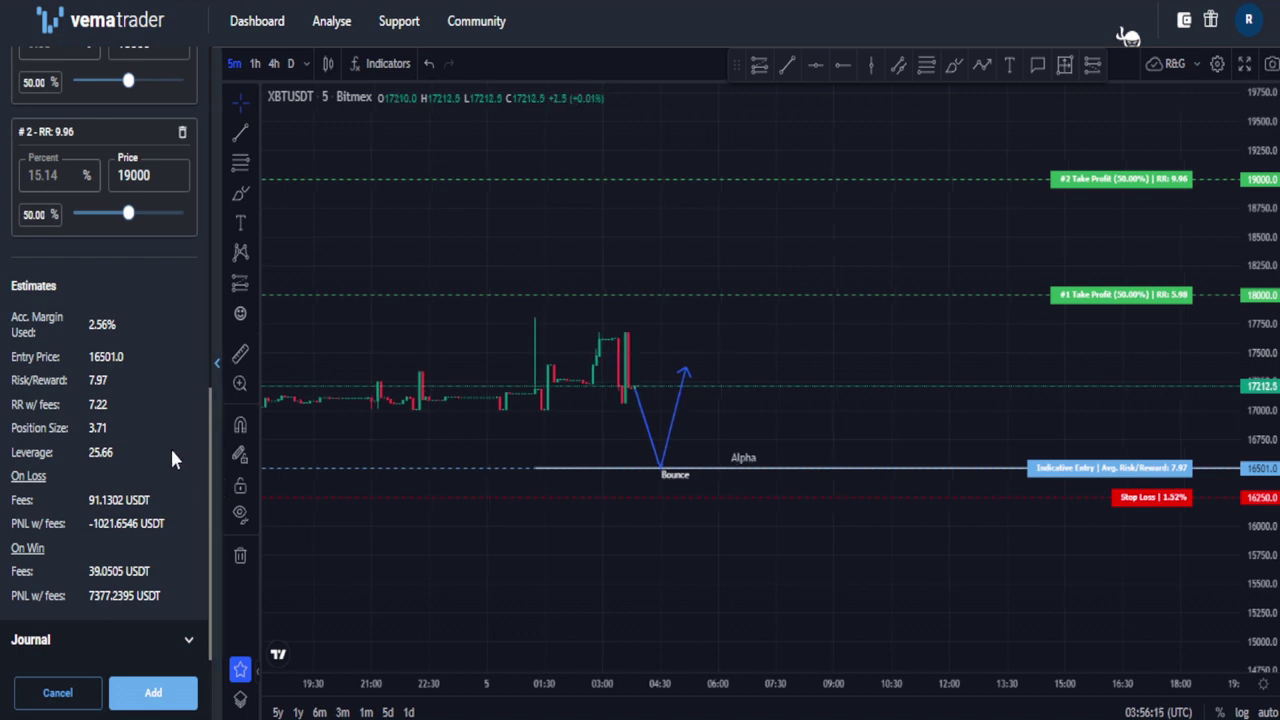
scroll(130, 545, "up", 1)
scroll(74, 571, "down", 1)
left_click_drag(160, 581, 78, 563)
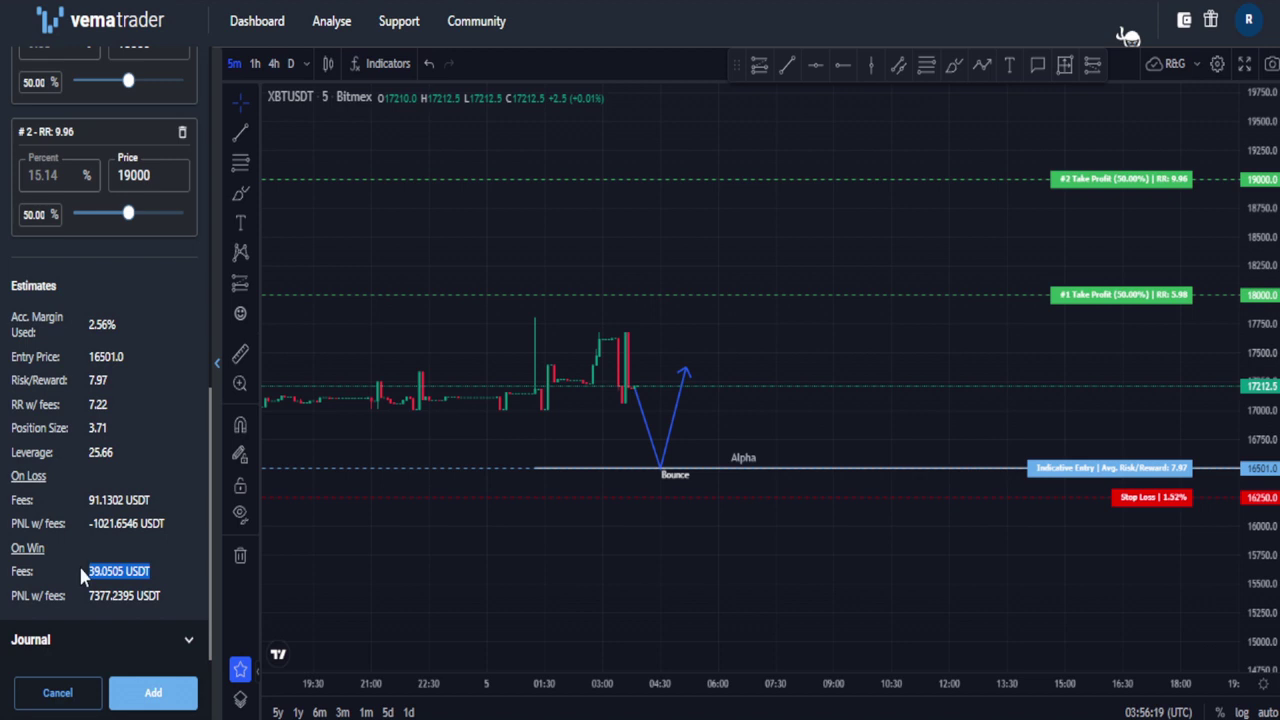
left_click(144, 546)
scroll(156, 556, "up", 1)
scroll(168, 372, "up", 3)
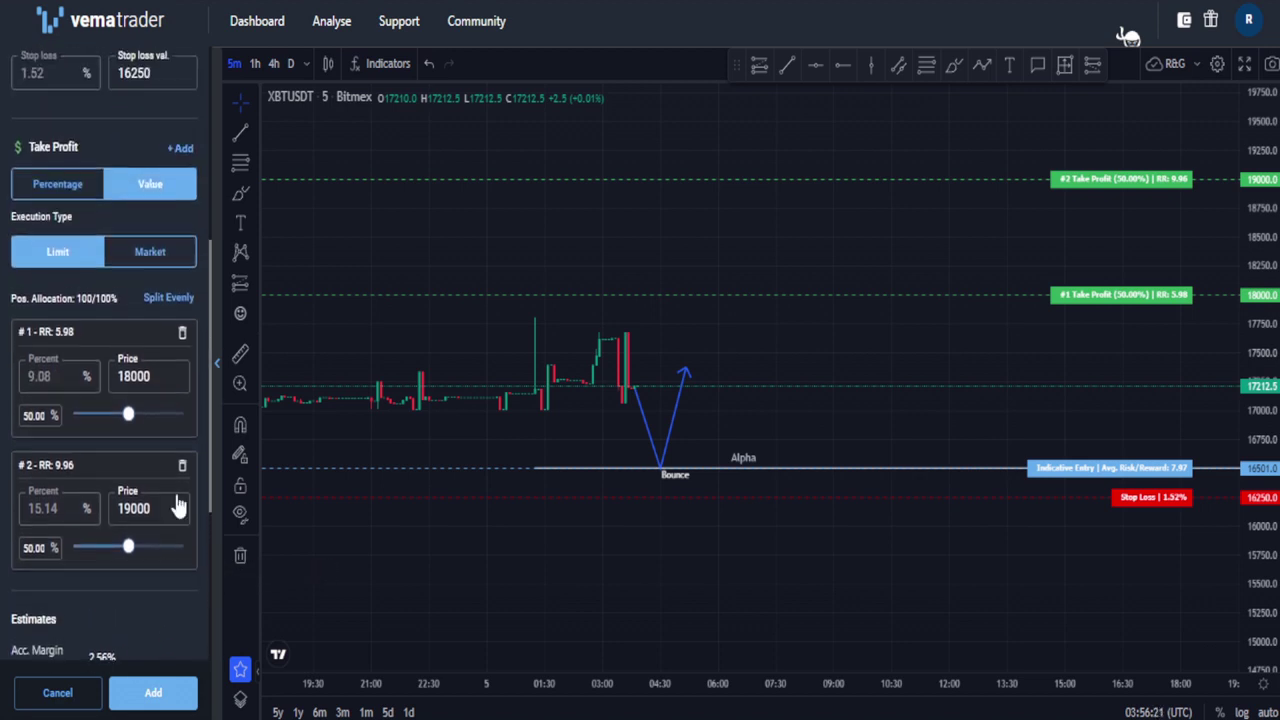
Step: Set take-profit execution to Market; estimates show RR w/ fees 7.16 and winning PNL 7318.8997 USDT
left_click(166, 258)
scroll(203, 361, "down", 4)
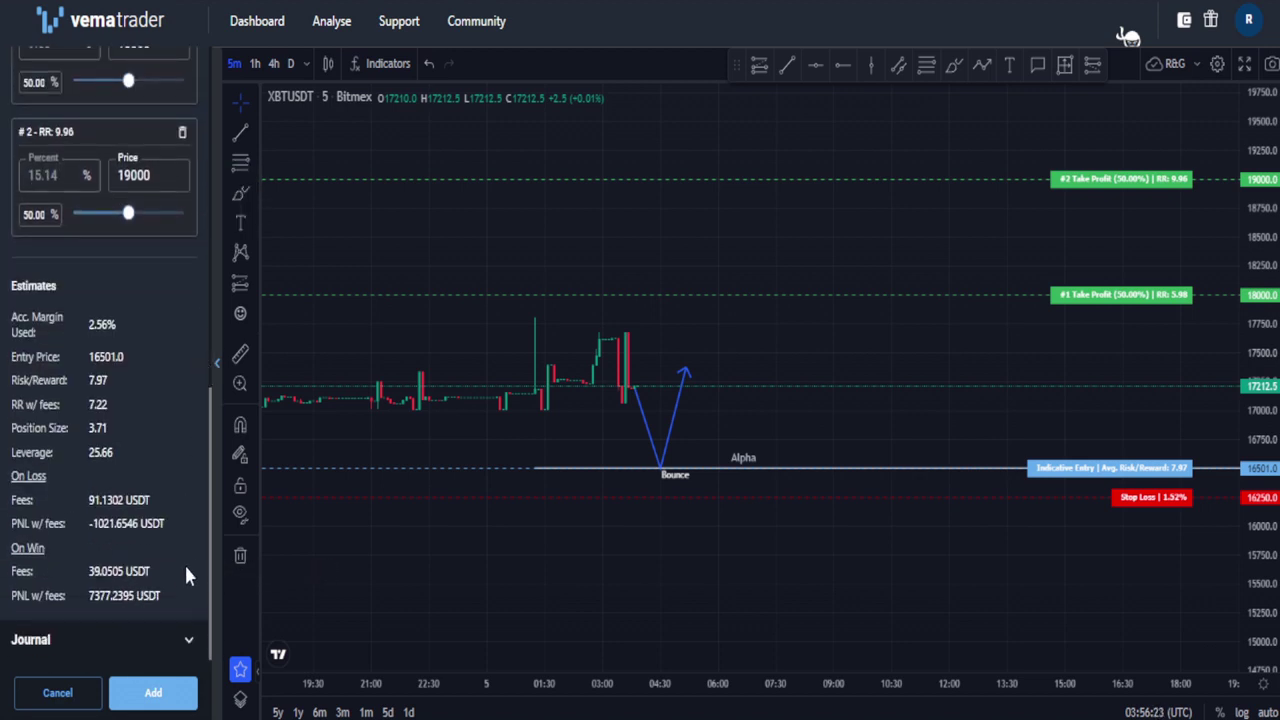
left_click_drag(172, 570, 104, 570)
left_click(129, 539)
scroll(181, 430, "up", 5)
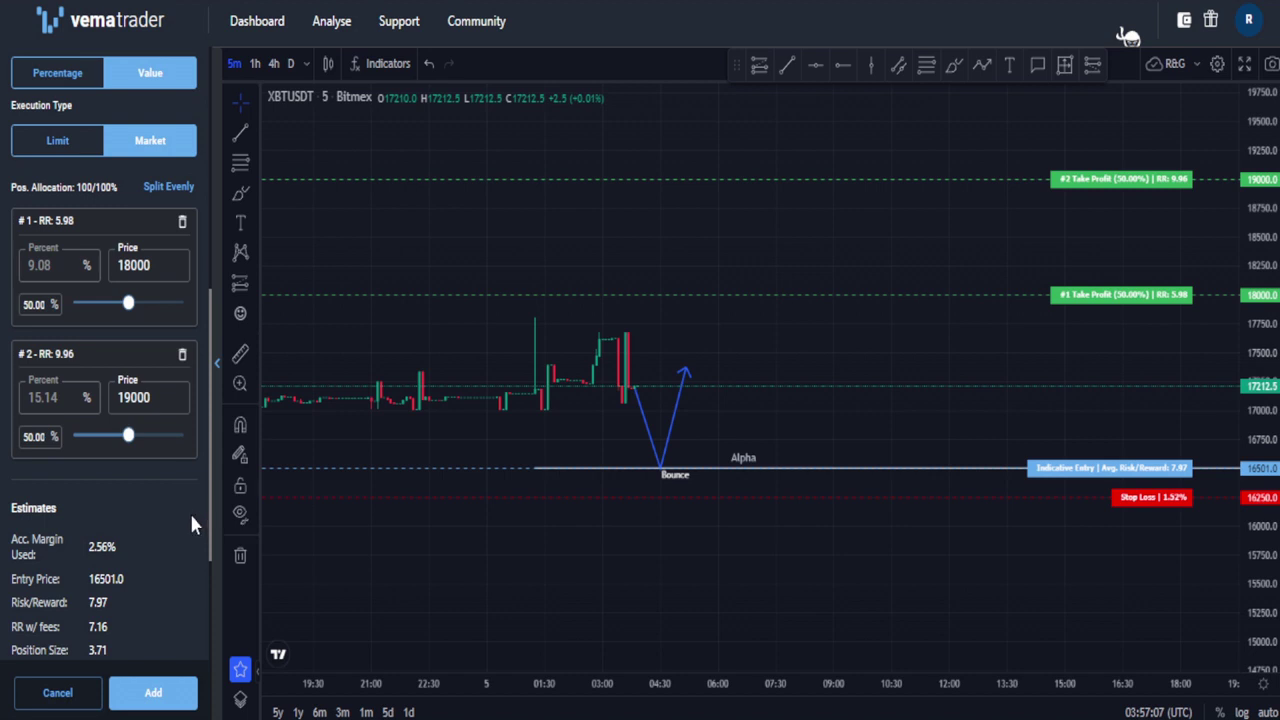
Step: Compare the On Win fees with Limit execution: RR w/ fees 7.22 and 39.0505 USDT fees
scroll(190, 522, "down", 2)
mouse_move(190, 522)
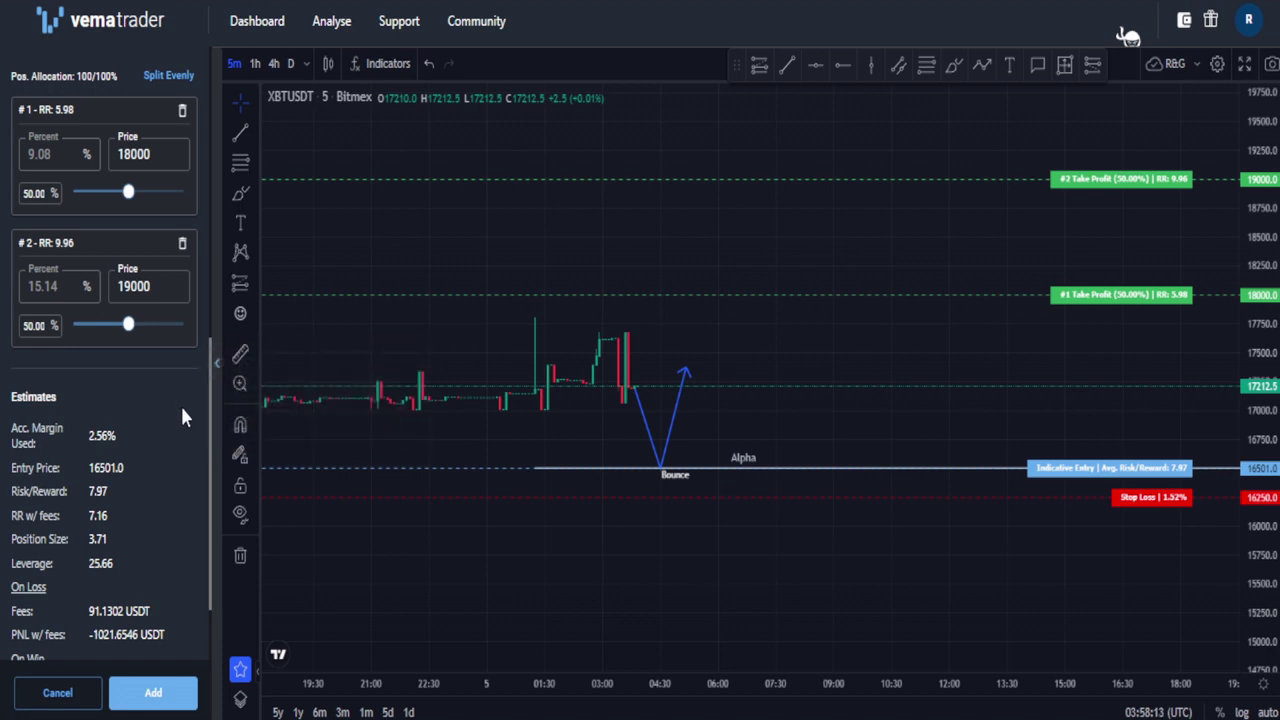
scroll(188, 440, "down", 2)
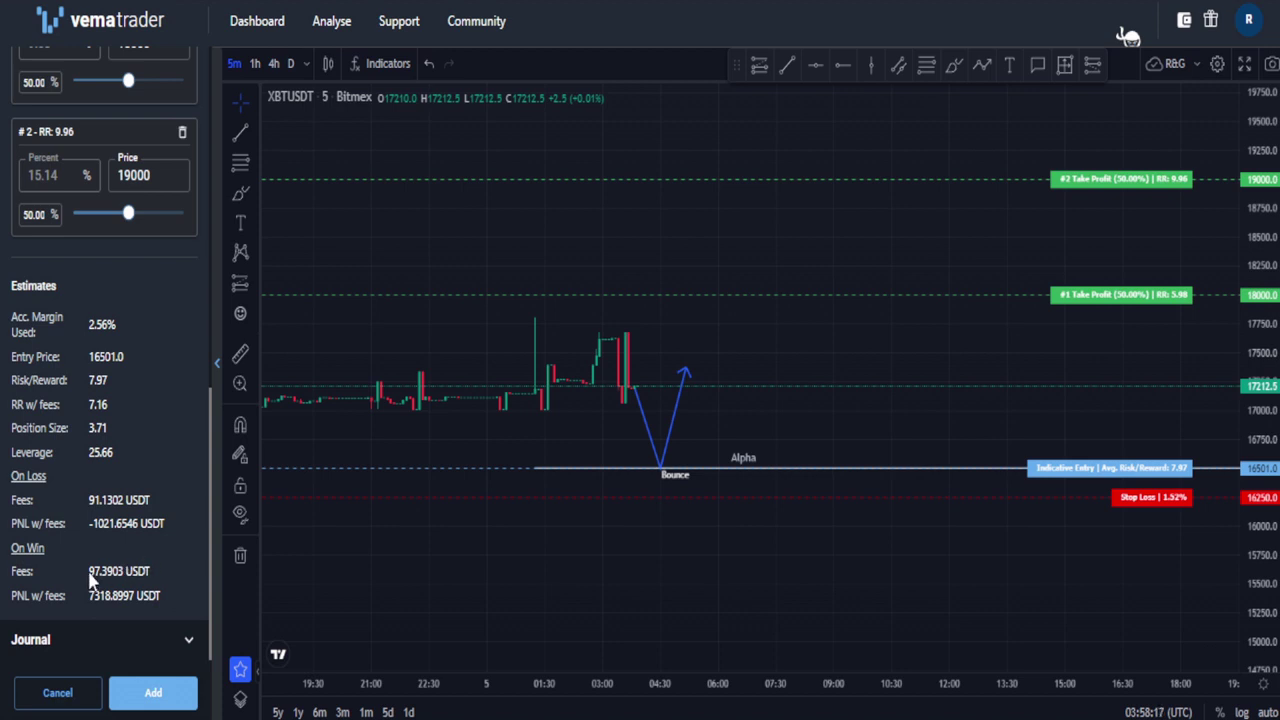
scroll(165, 497, "up", 4)
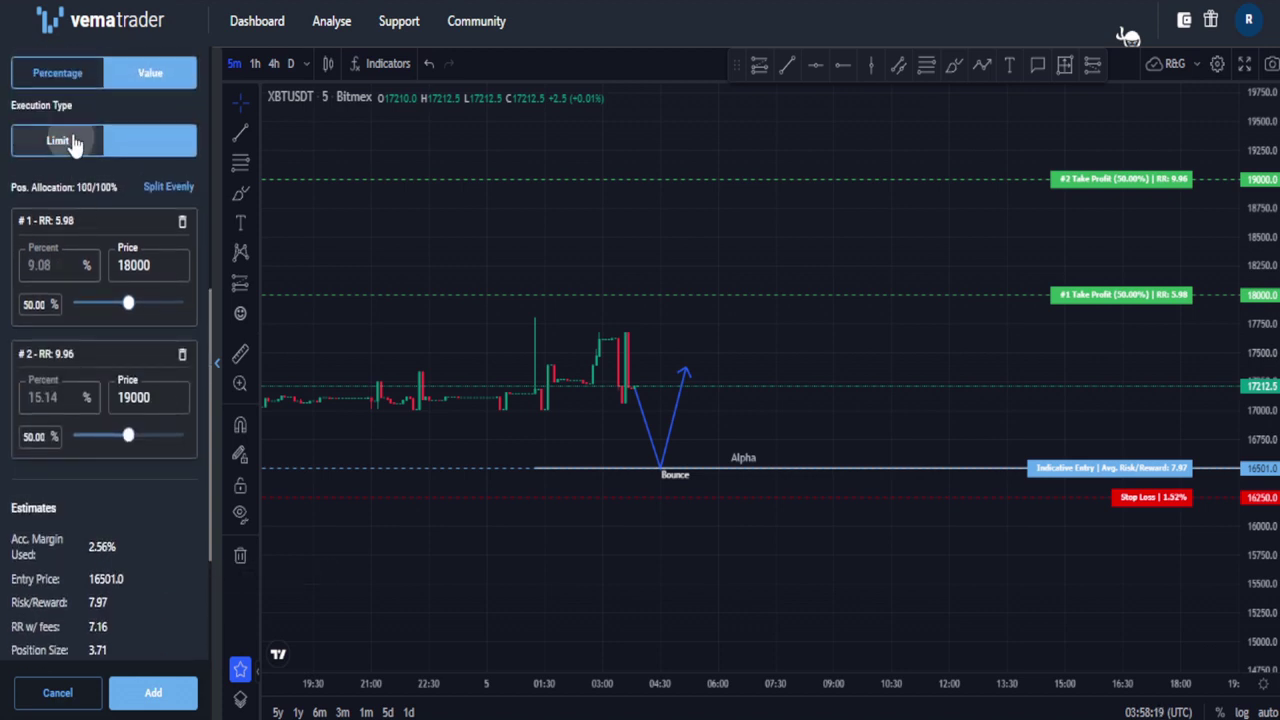
scroll(166, 557, "down", 4)
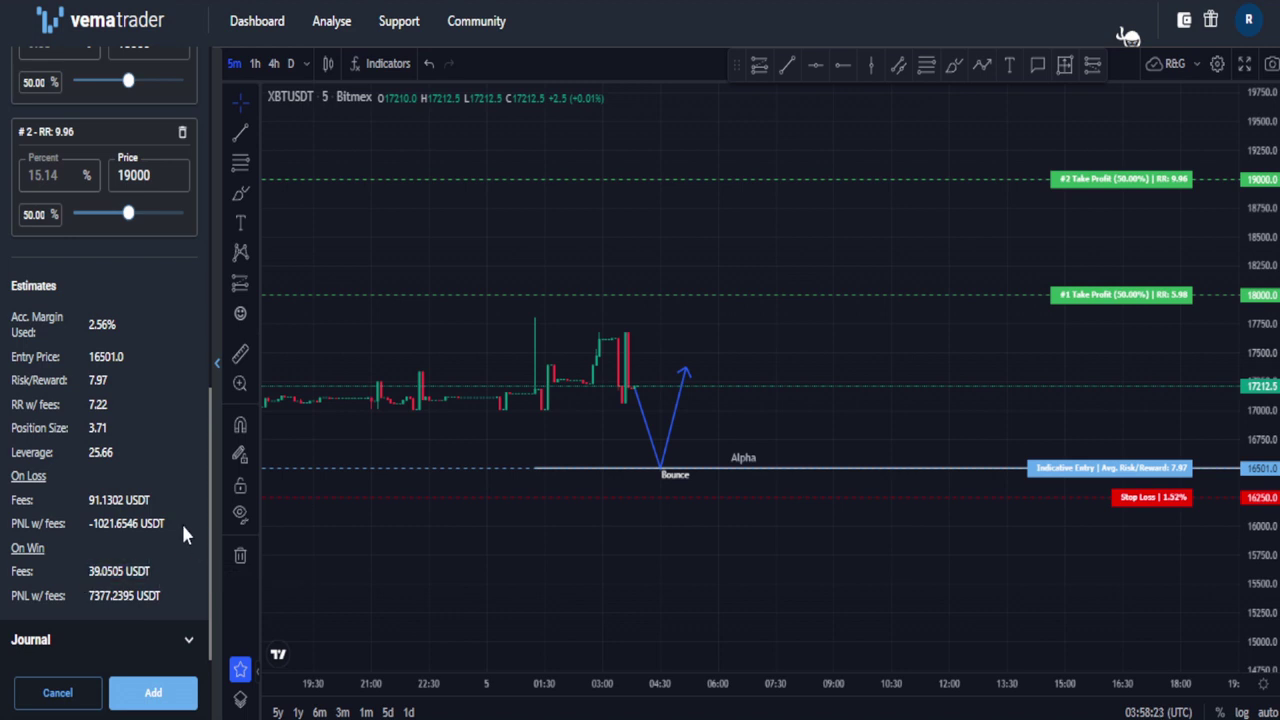
Step: Brush a circle around the 18000 level and a curve from the arrow, then undo both
mouse_move(181, 523)
left_click(954, 65)
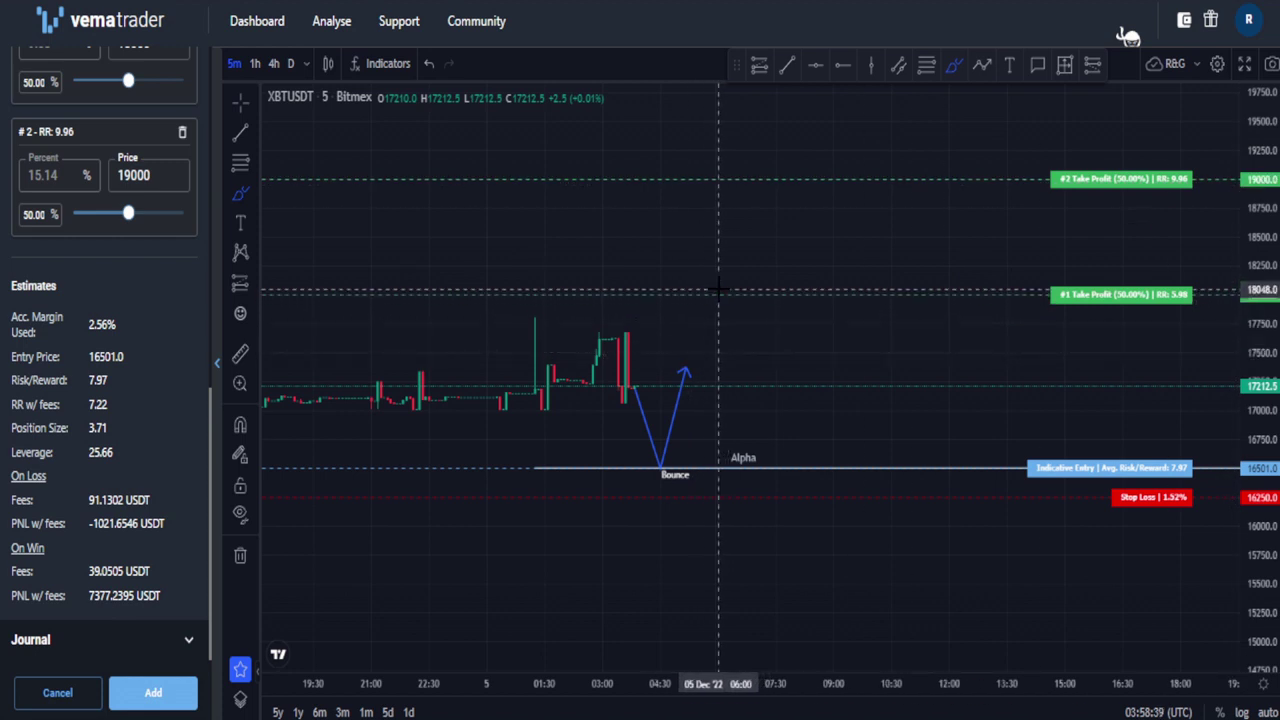
left_click_drag(718, 288, 797, 292)
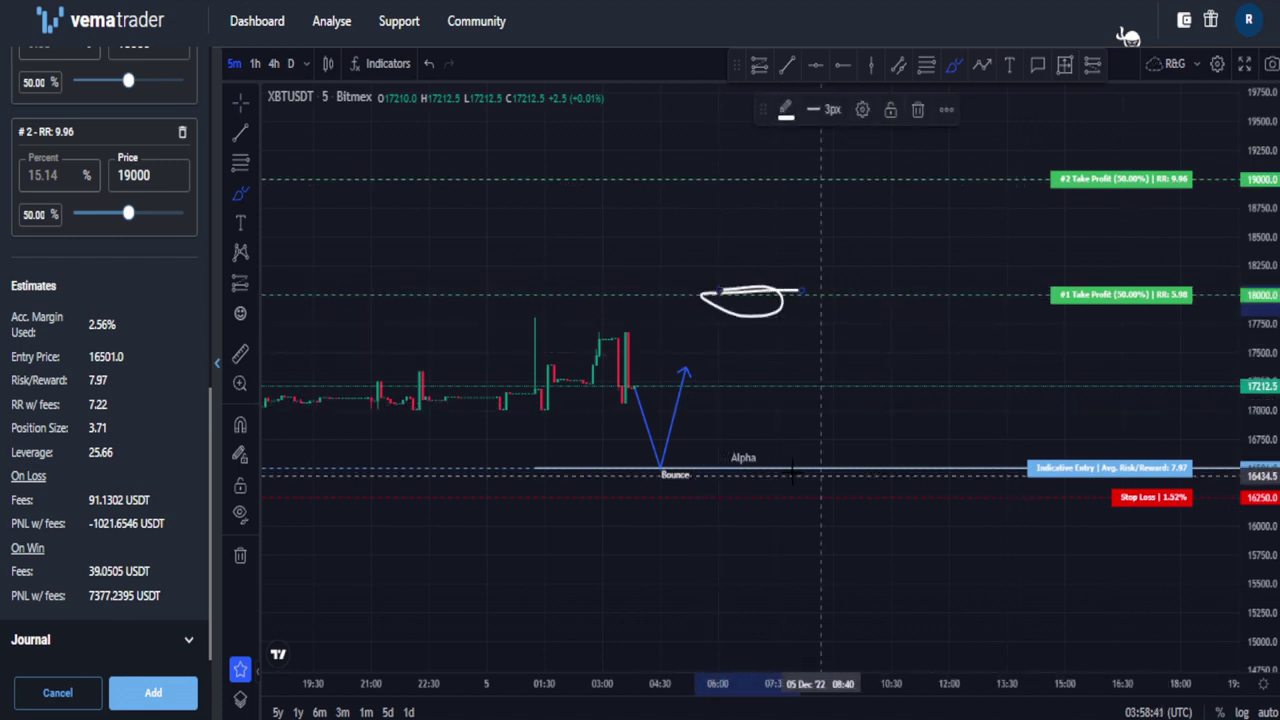
mouse_move(683, 372)
left_mouse_down()
mouse_move(757, 290)
mouse_move(741, 297)
mouse_move(790, 300)
mouse_move(815, 284)
mouse_move(759, 263)
left_mouse_up()
key("ctrl+z")
key("ctrl+z")
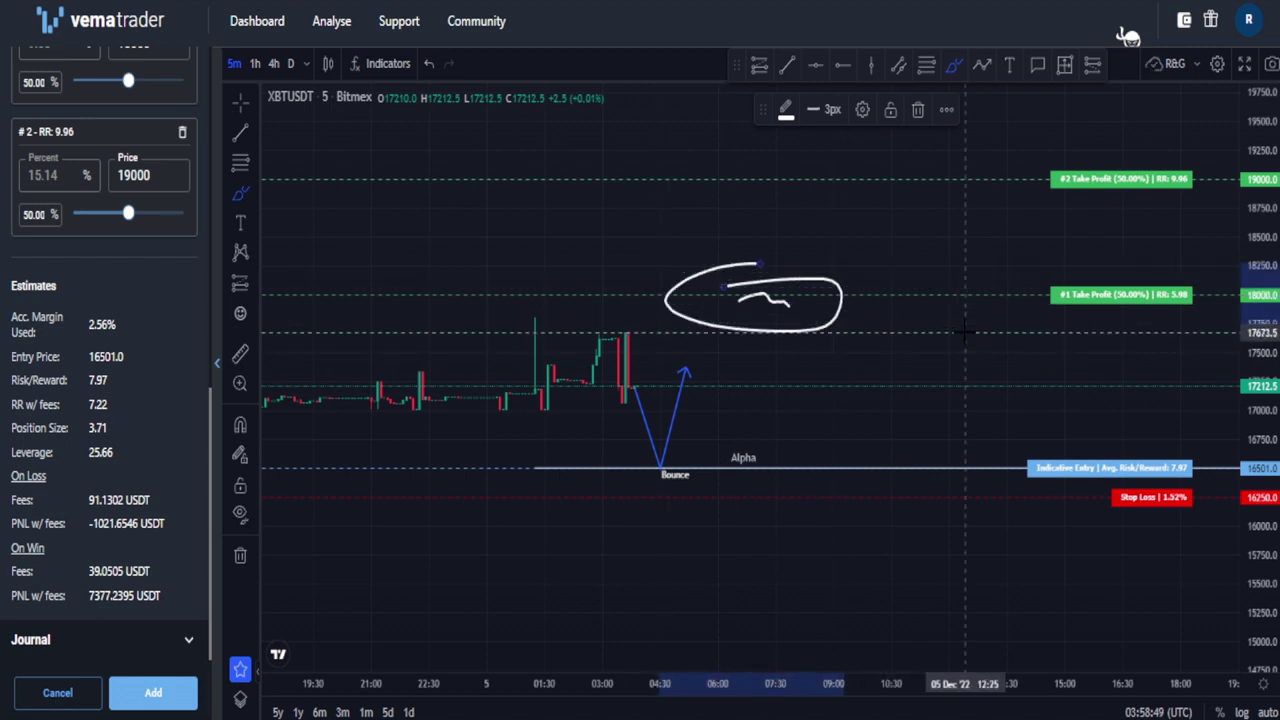
key("ctrl+z")
key("ctrl+z")
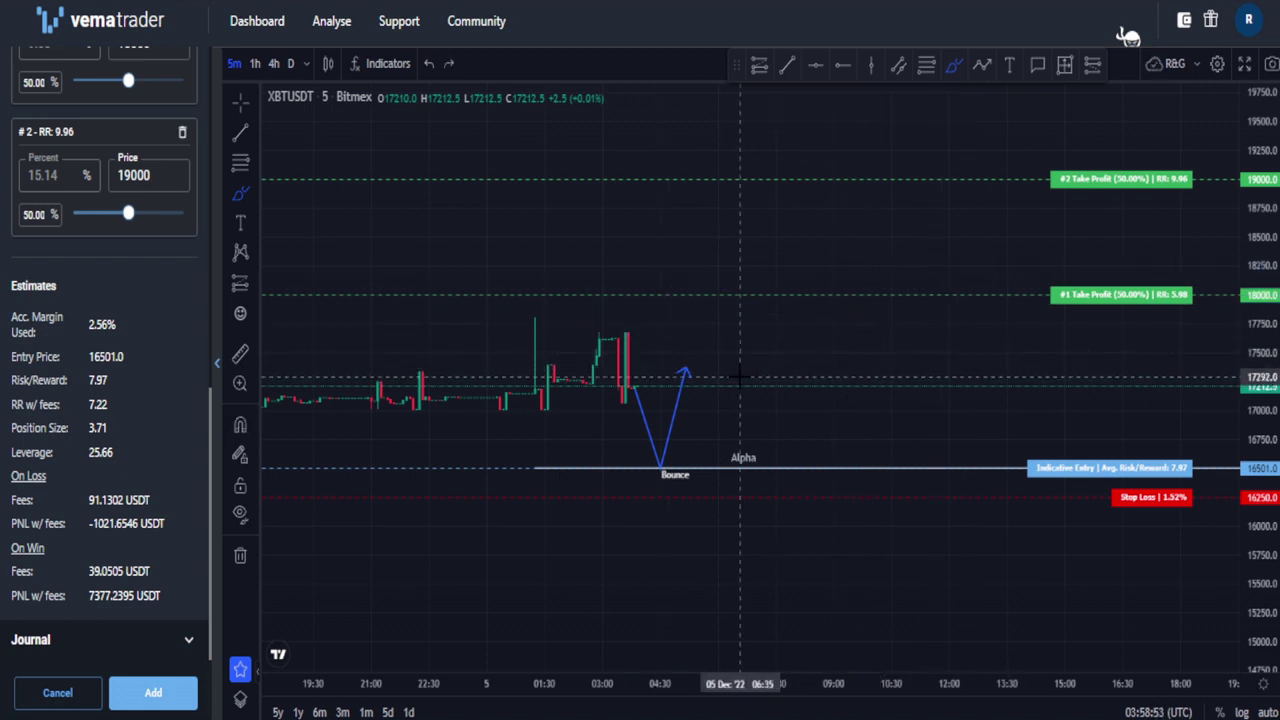
Step: Brush a short white stroke just above the 18000 take-profit line
scroll(121, 422, "up", 2)
scroll(153, 452, "up", 2)
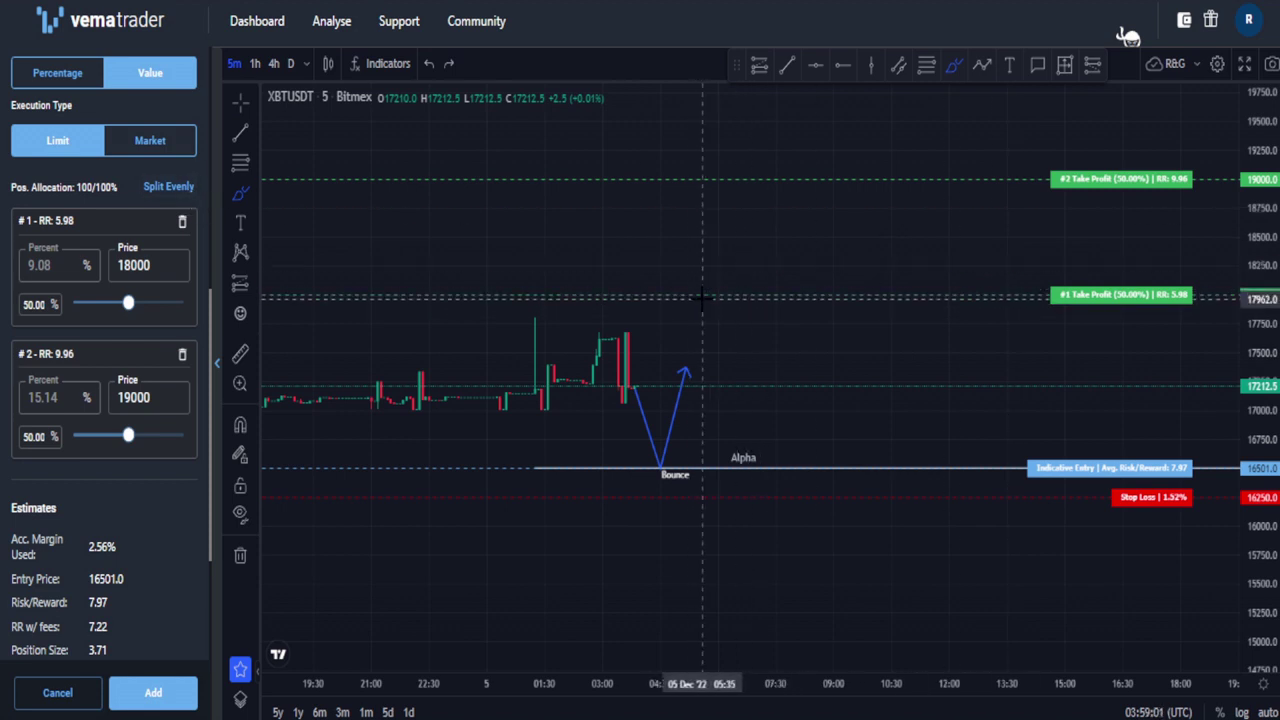
left_click_drag(705, 293, 786, 290)
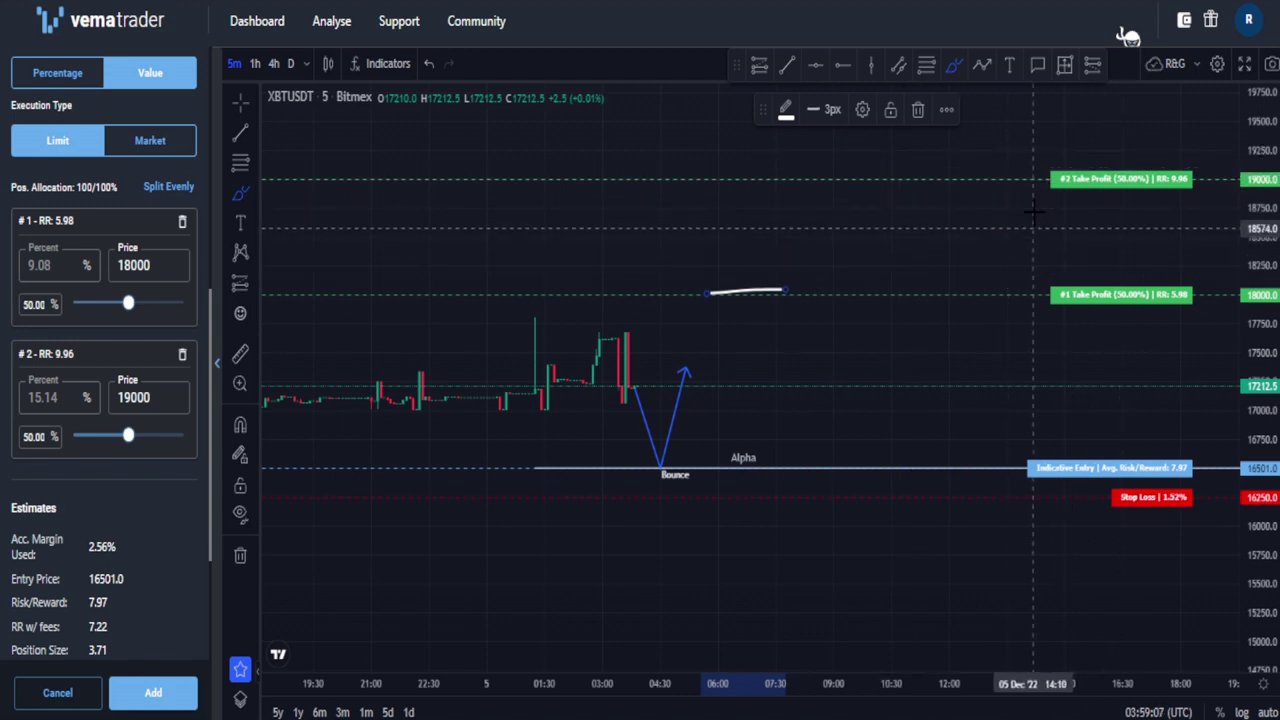
scroll(170, 172, "up", 1)
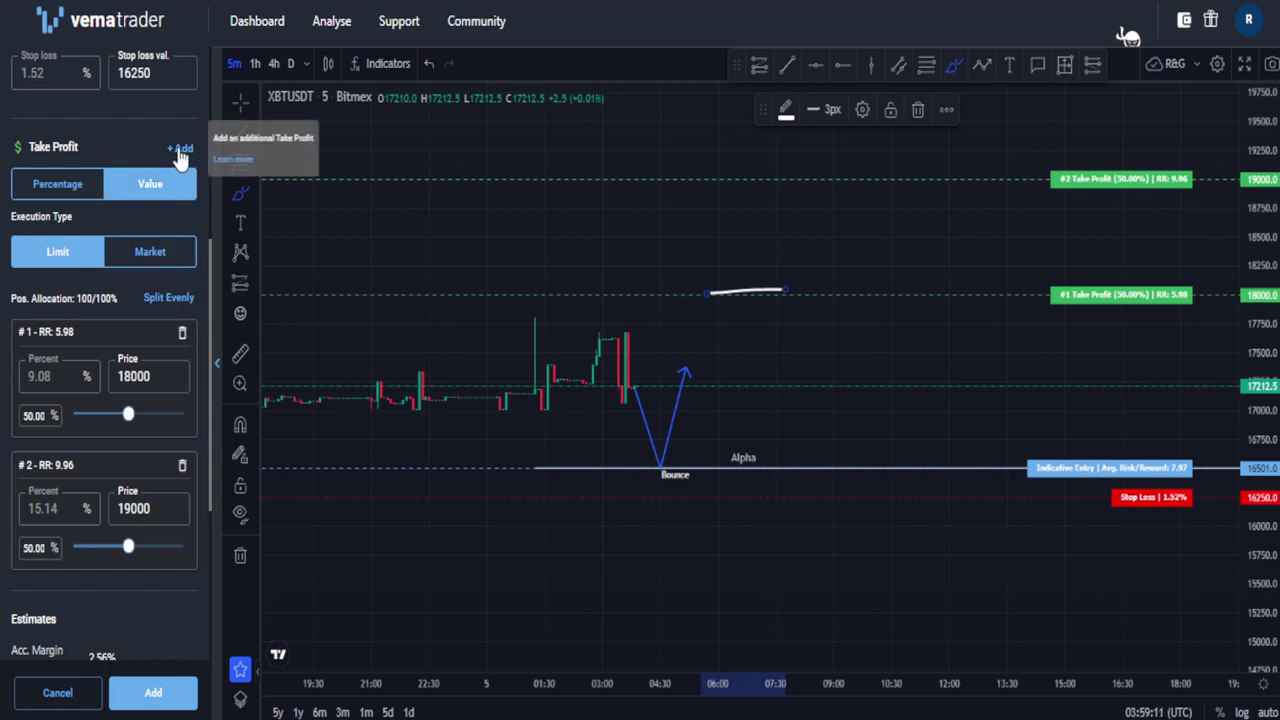
Step: Add a third take-profit at 19734 and delete the white stroke near 18000
left_click(186, 297)
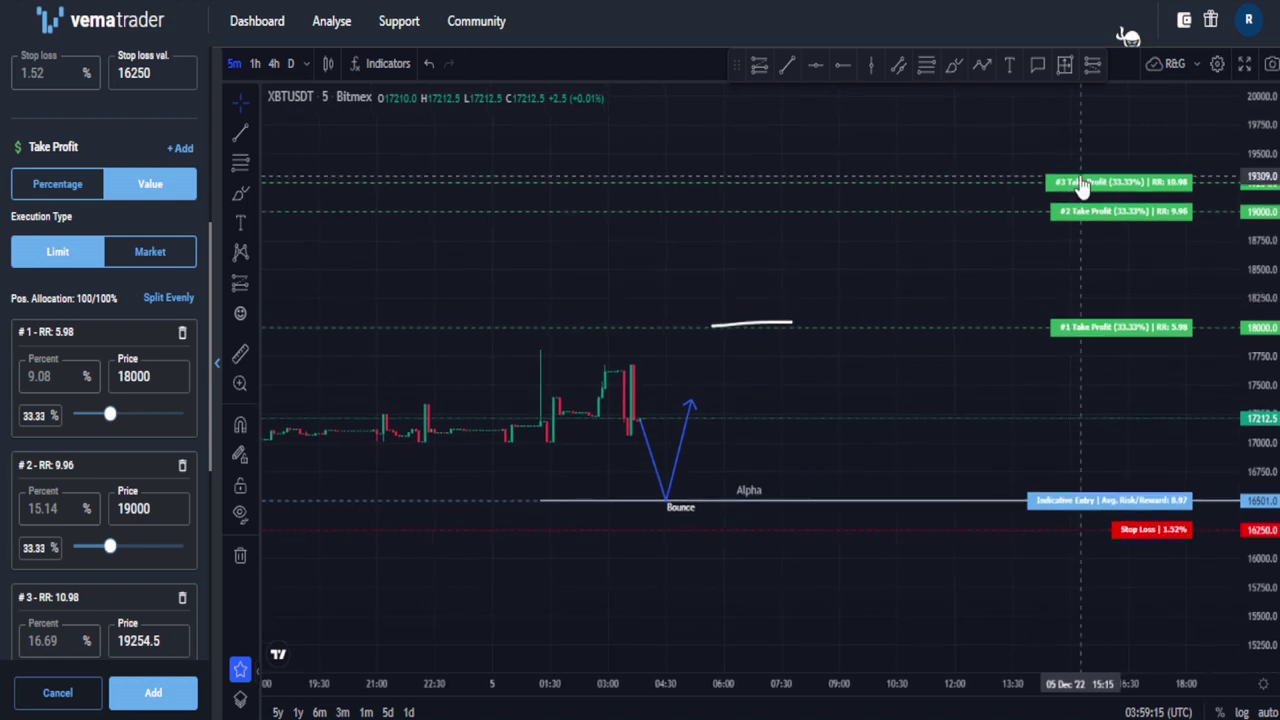
left_click_drag(1080, 180, 1077, 126)
left_click(742, 328)
key("Delete")
Step: Sketch price rising toward 18000 and falling back, then undo all those strokes
left_click(953, 63)
mouse_move(686, 402)
left_mouse_down()
mouse_move(755, 330)
mouse_move(793, 377)
left_mouse_up()
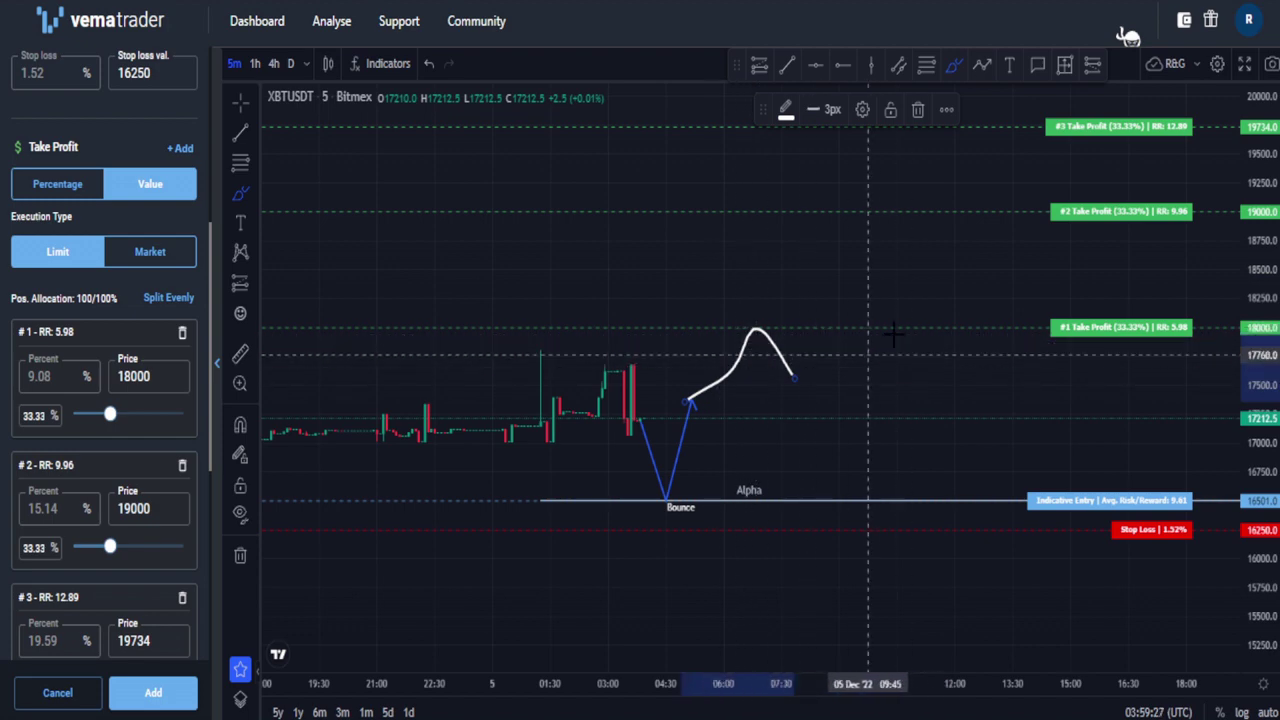
left_click_drag(808, 350, 838, 326)
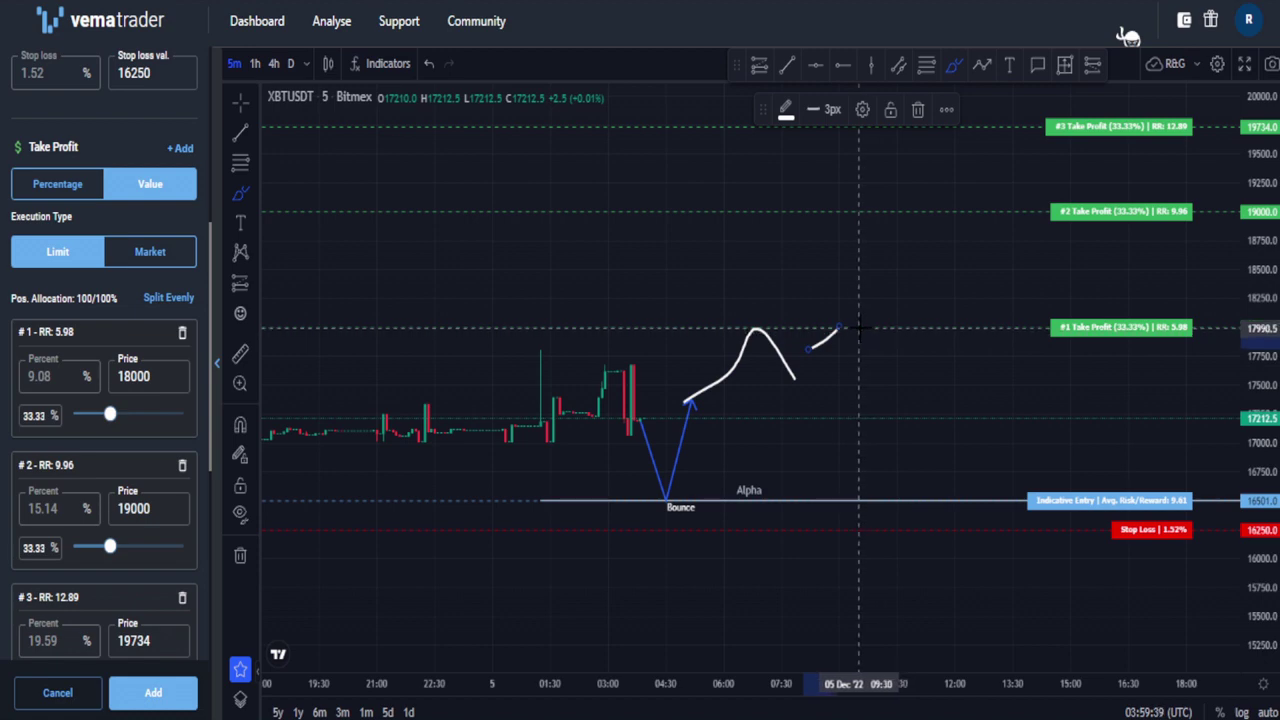
left_click_drag(862, 327, 876, 327)
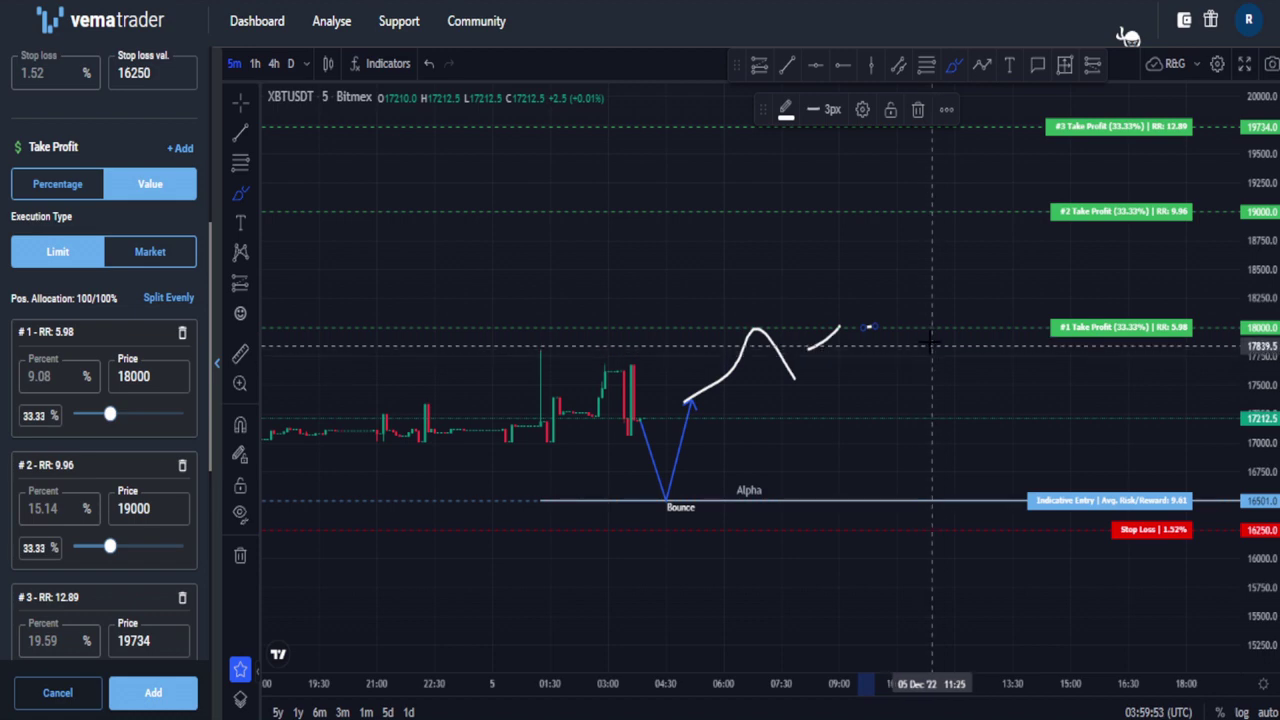
left_click_drag(903, 330, 938, 395)
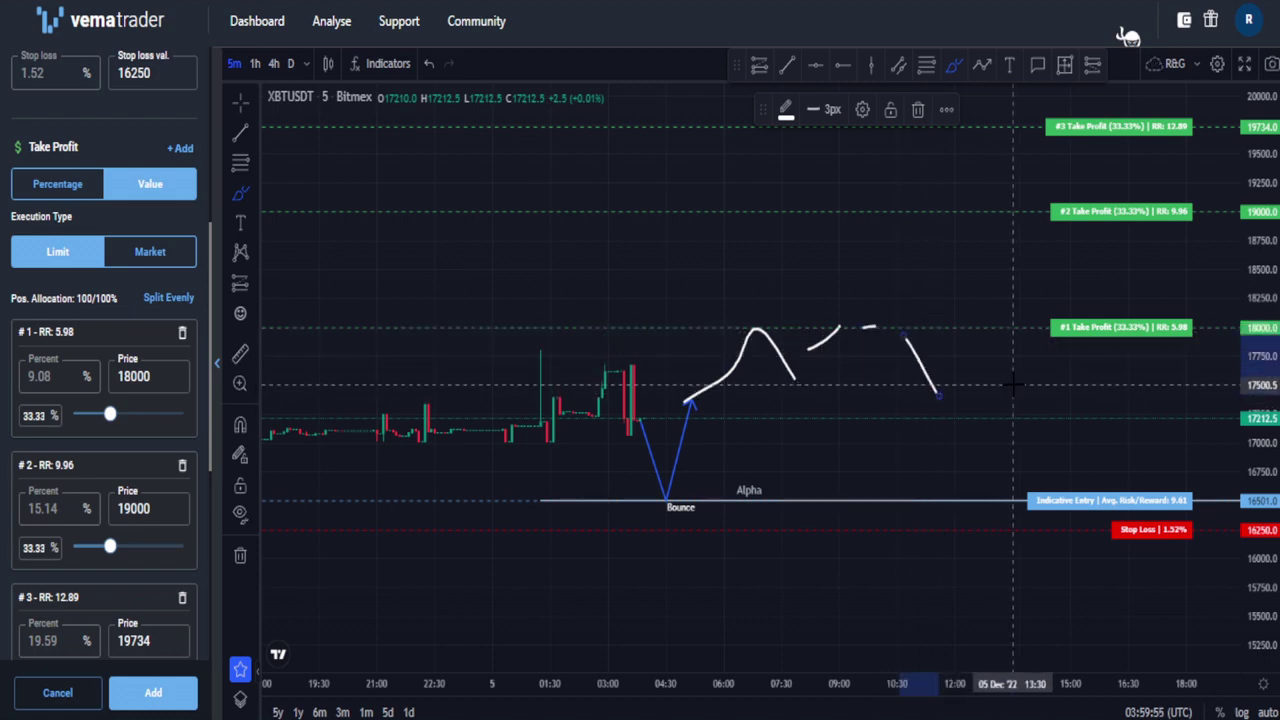
key("ctrl+z")
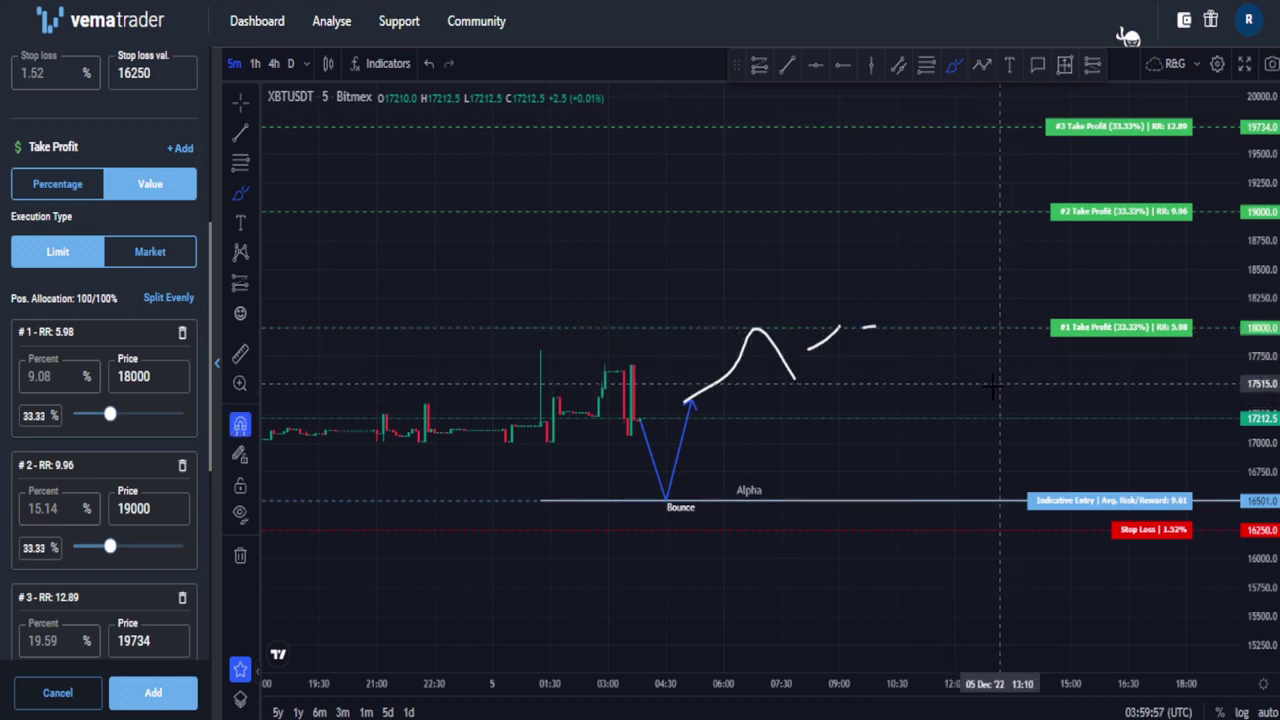
key("ctrl+z")
key("ctrl+z")
key("ctrl+z")
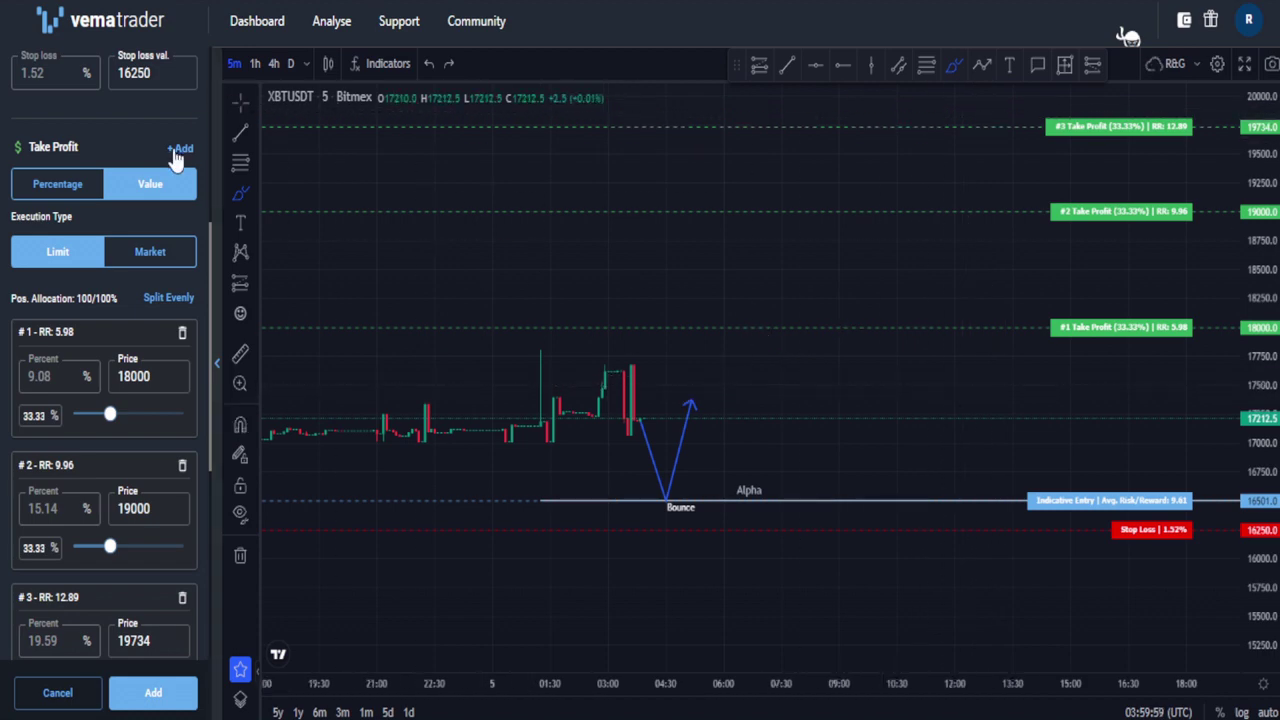
scroll(174, 149, "up", 5)
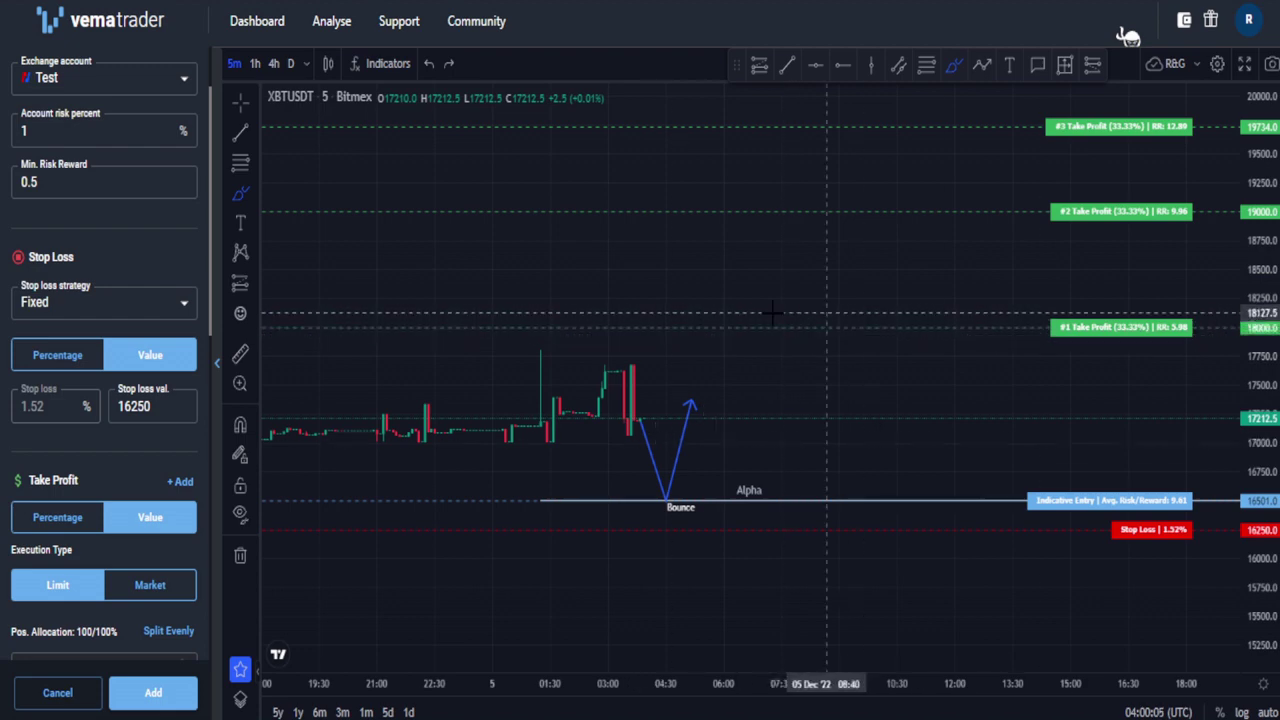
left_click_drag(748, 365, 957, 283)
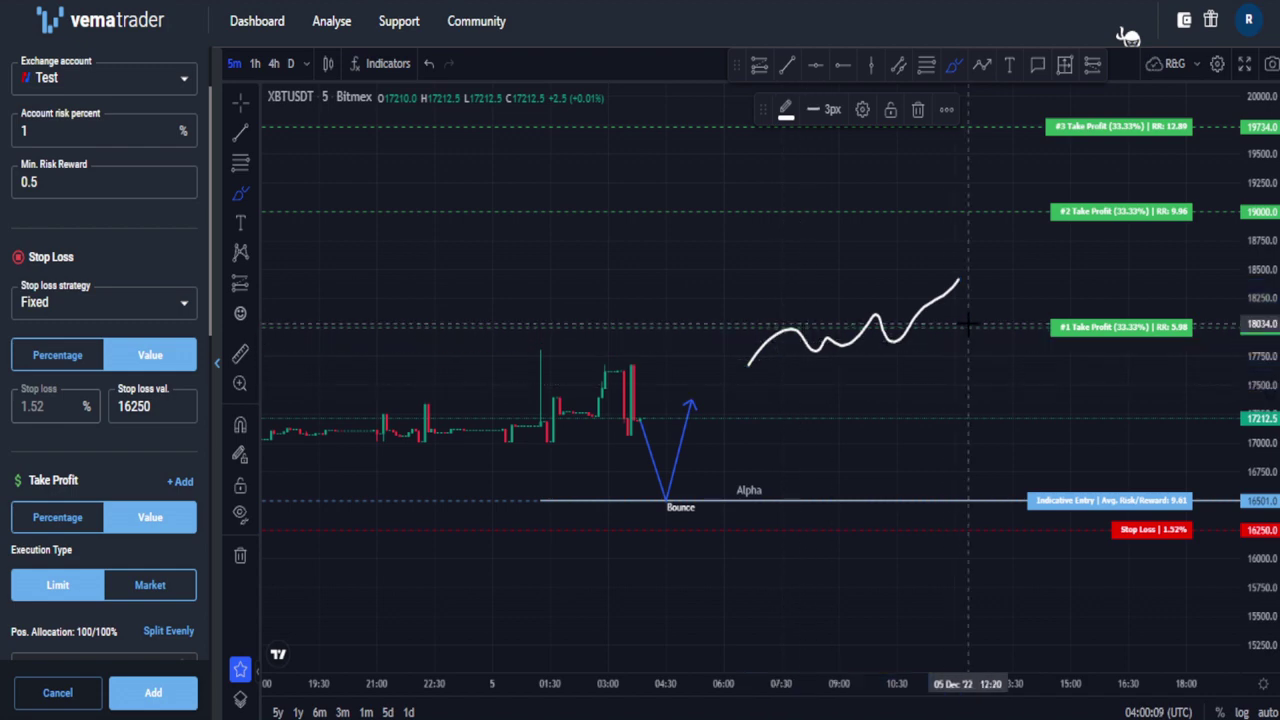
mouse_move(973, 323)
left_mouse_down()
mouse_move(1008, 390)
mouse_move(1054, 278)
left_mouse_up()
key("ctrl+z")
key("ctrl+z")
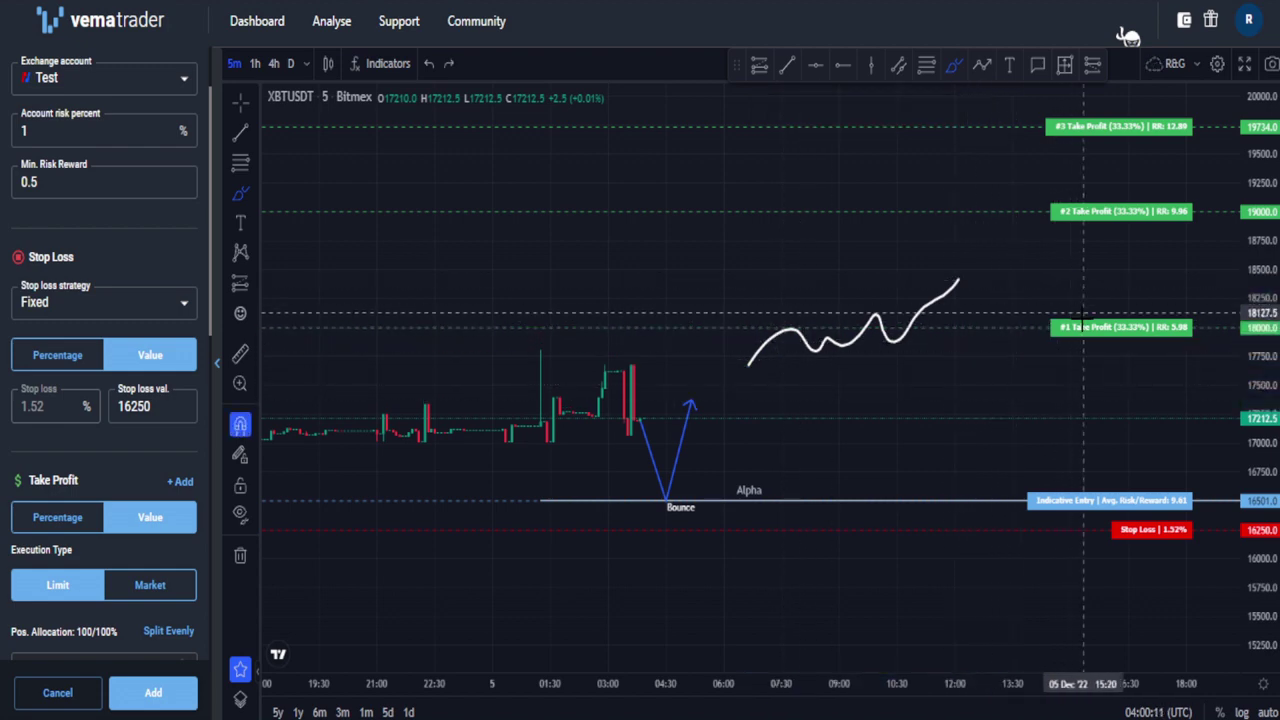
left_click_drag(1263, 283, 1263, 345)
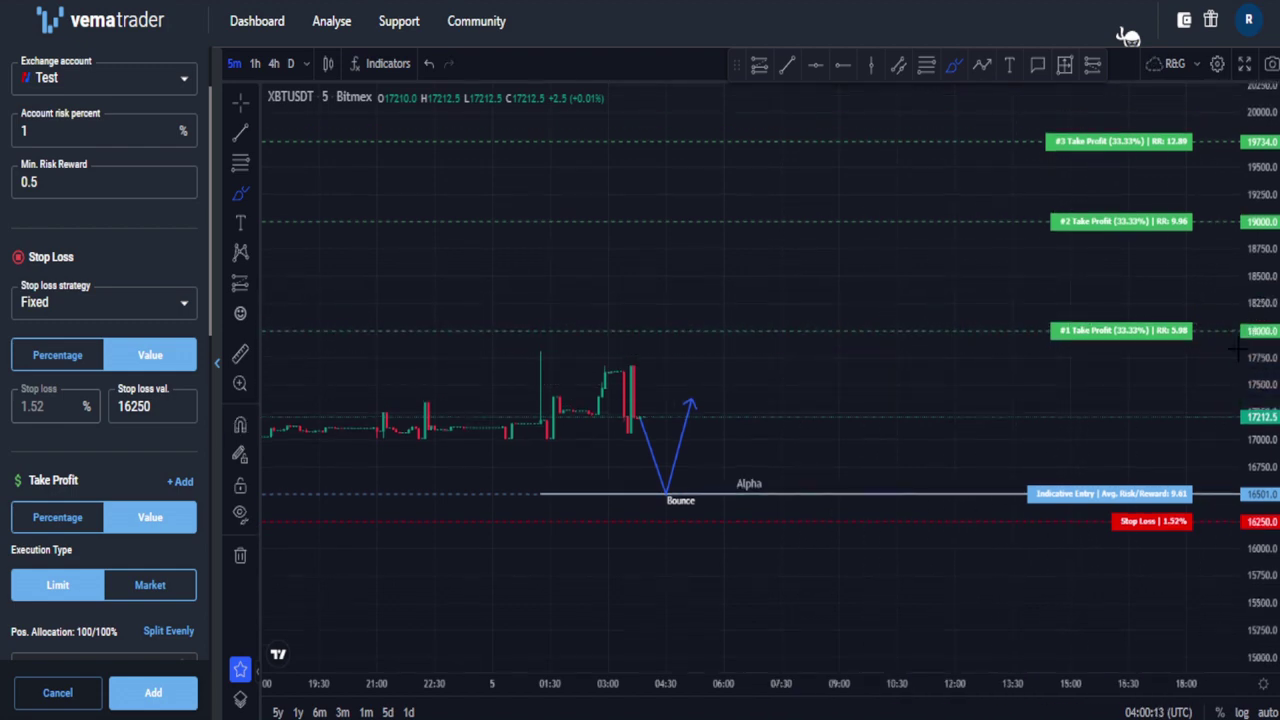
mouse_move(830, 381)
left_mouse_down()
mouse_move(866, 343)
mouse_move(948, 412)
left_mouse_up()
key("ctrl+z")
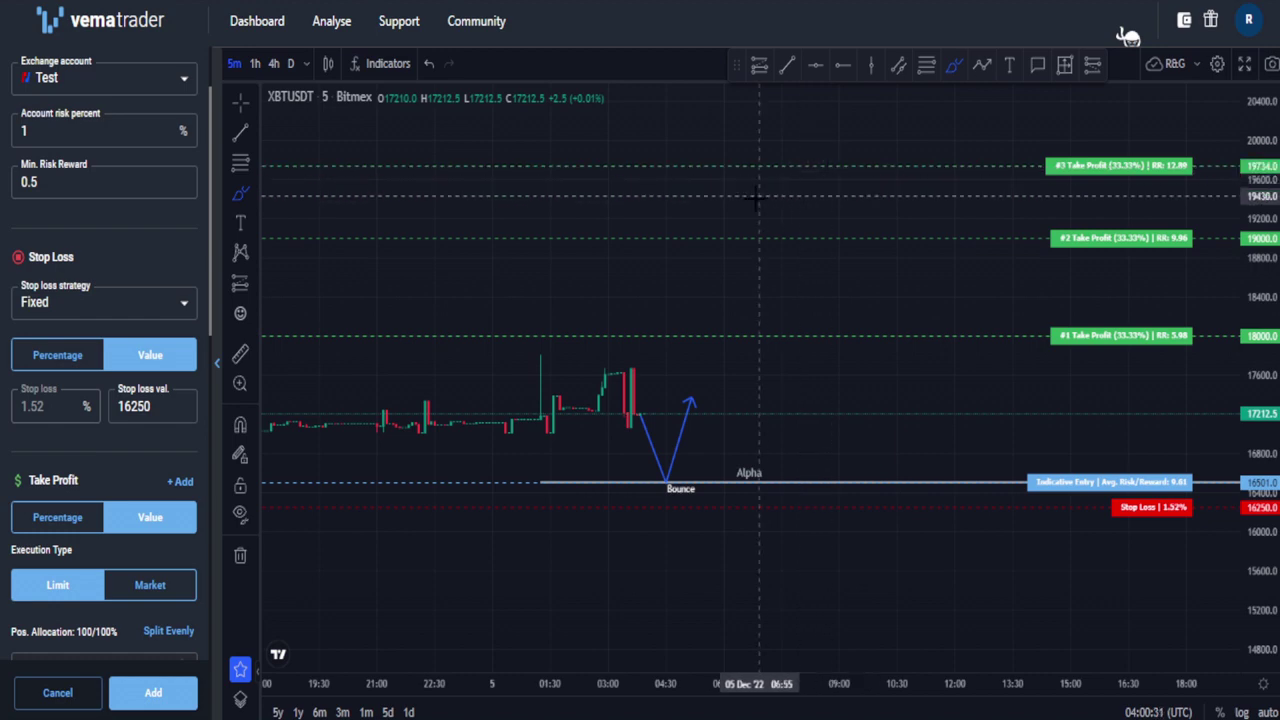
left_click_drag(760, 200, 797, 166)
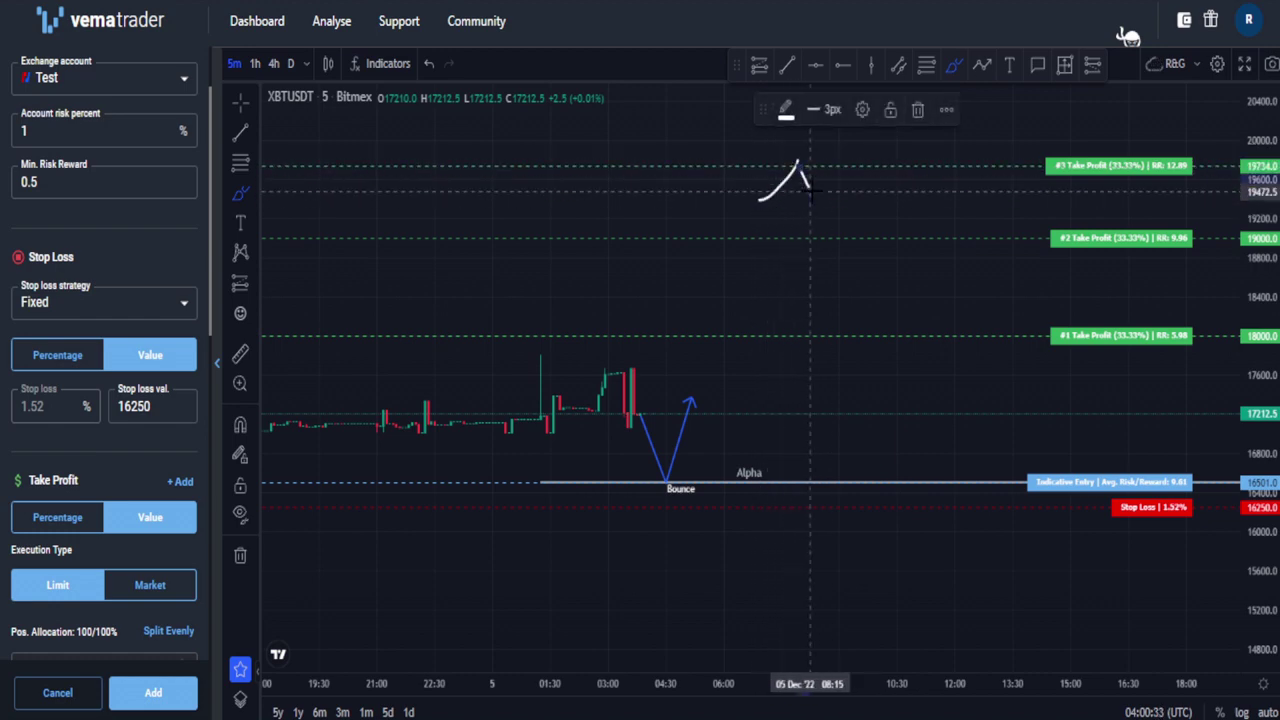
key("ctrl+z")
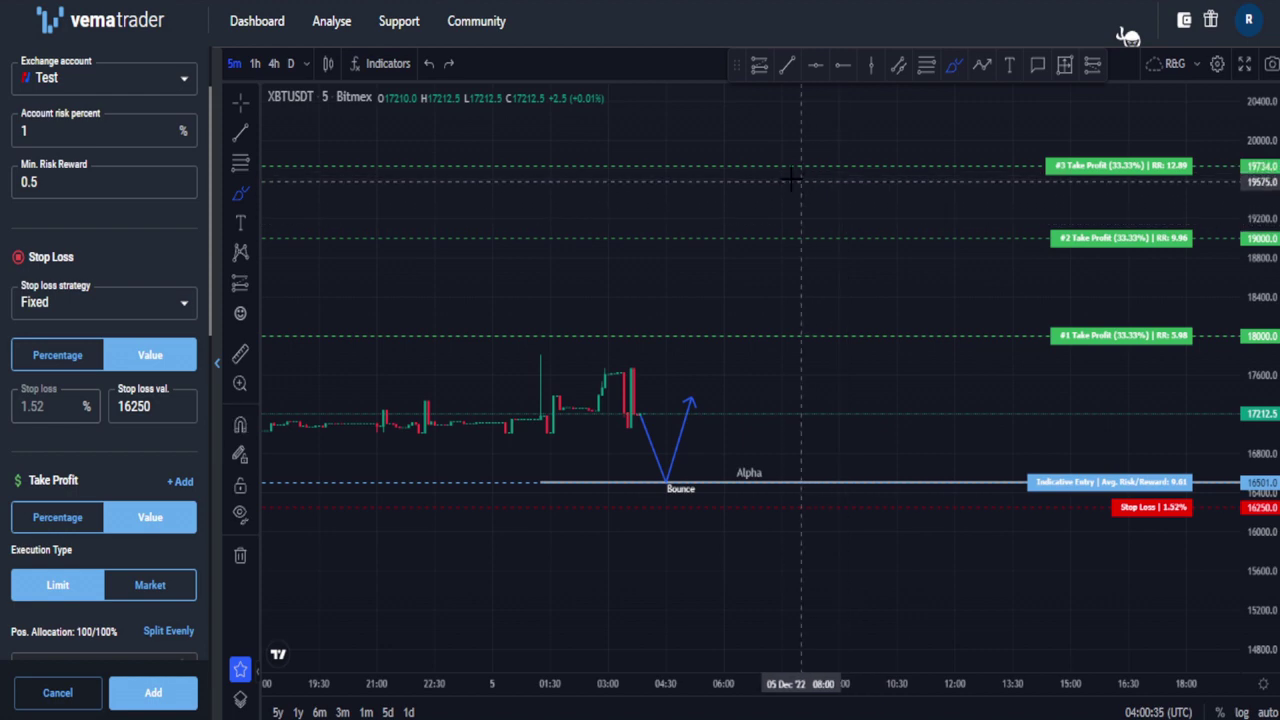
left_click_drag(803, 186, 1030, 192)
key("ctrl+z")
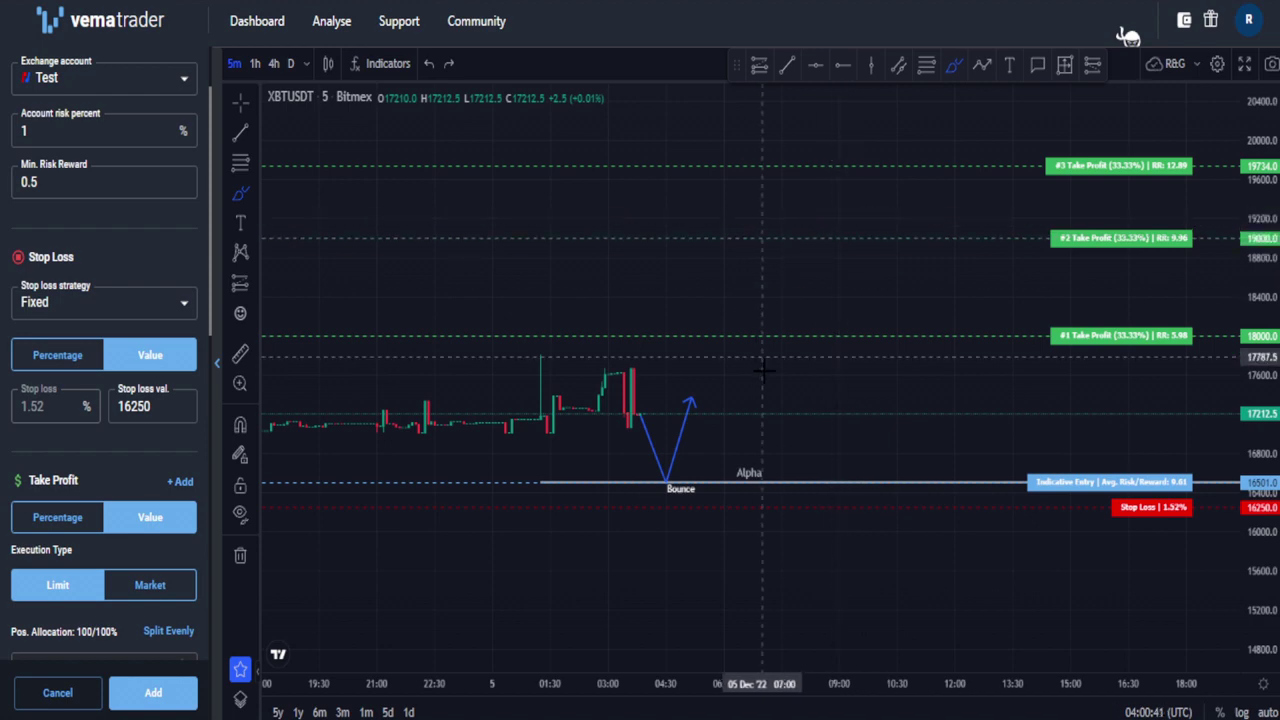
left_click_drag(688, 399, 822, 170)
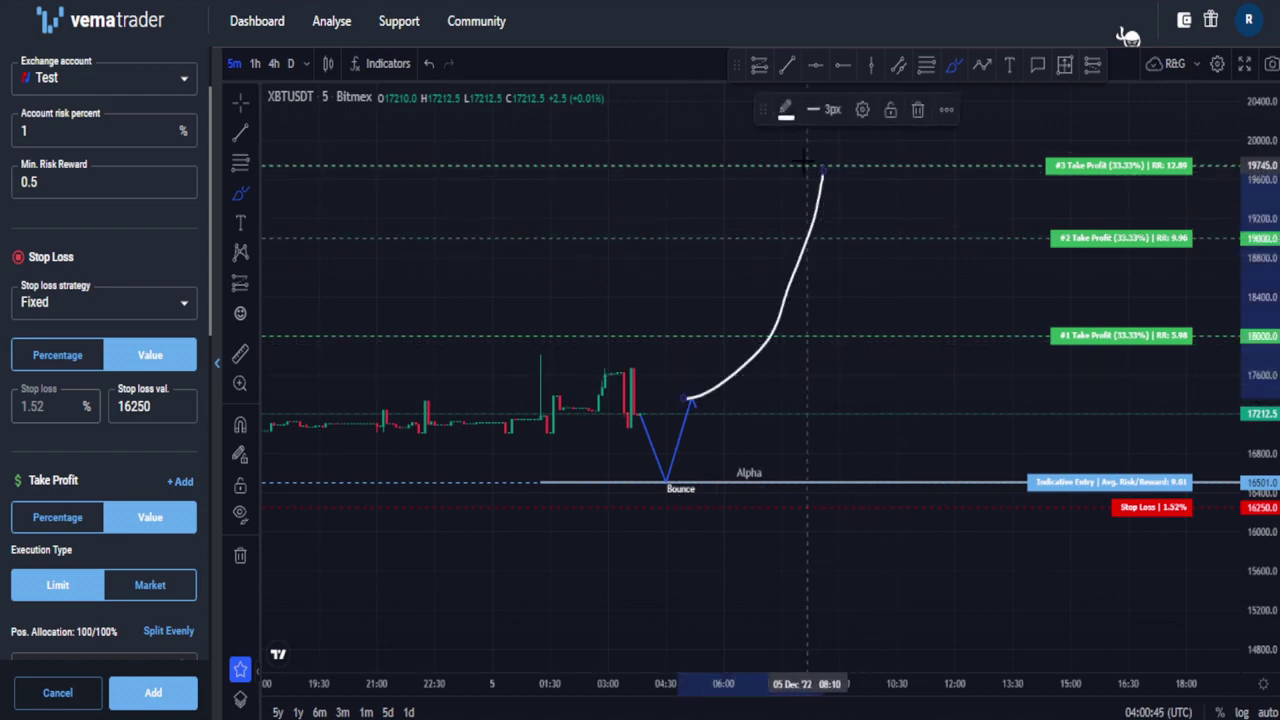
left_click_drag(808, 157, 836, 151)
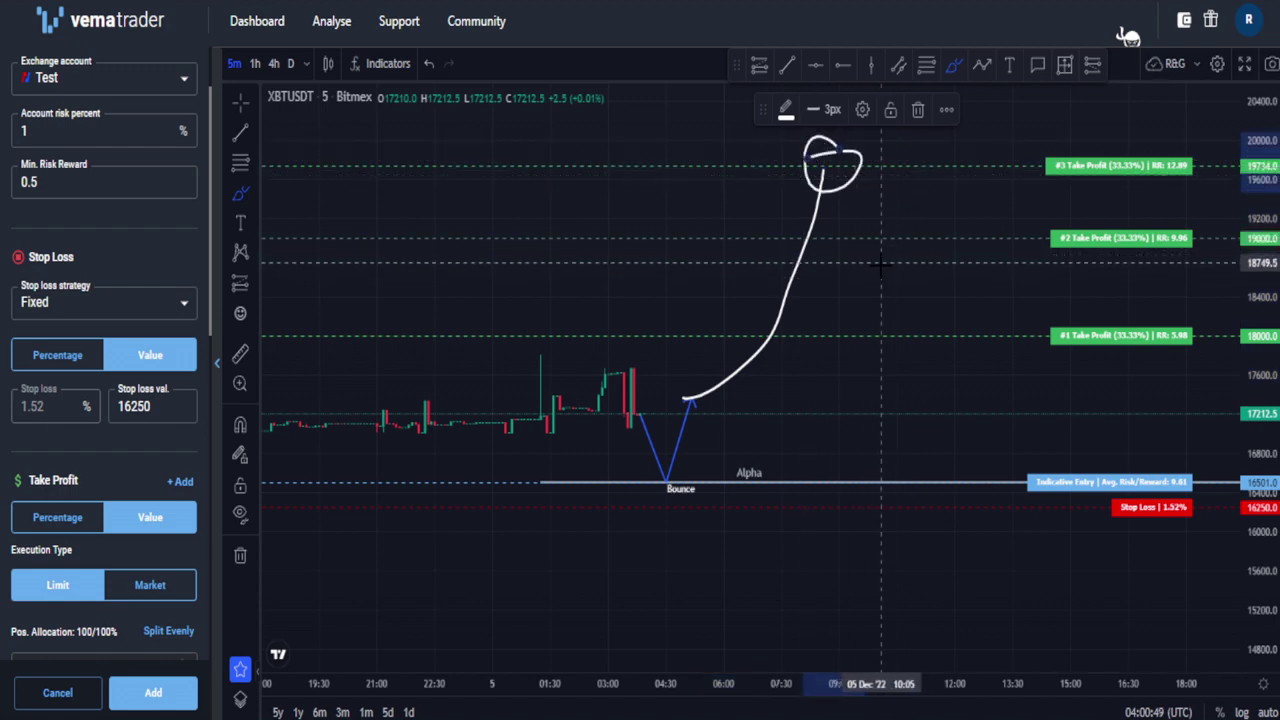
key("ctrl")
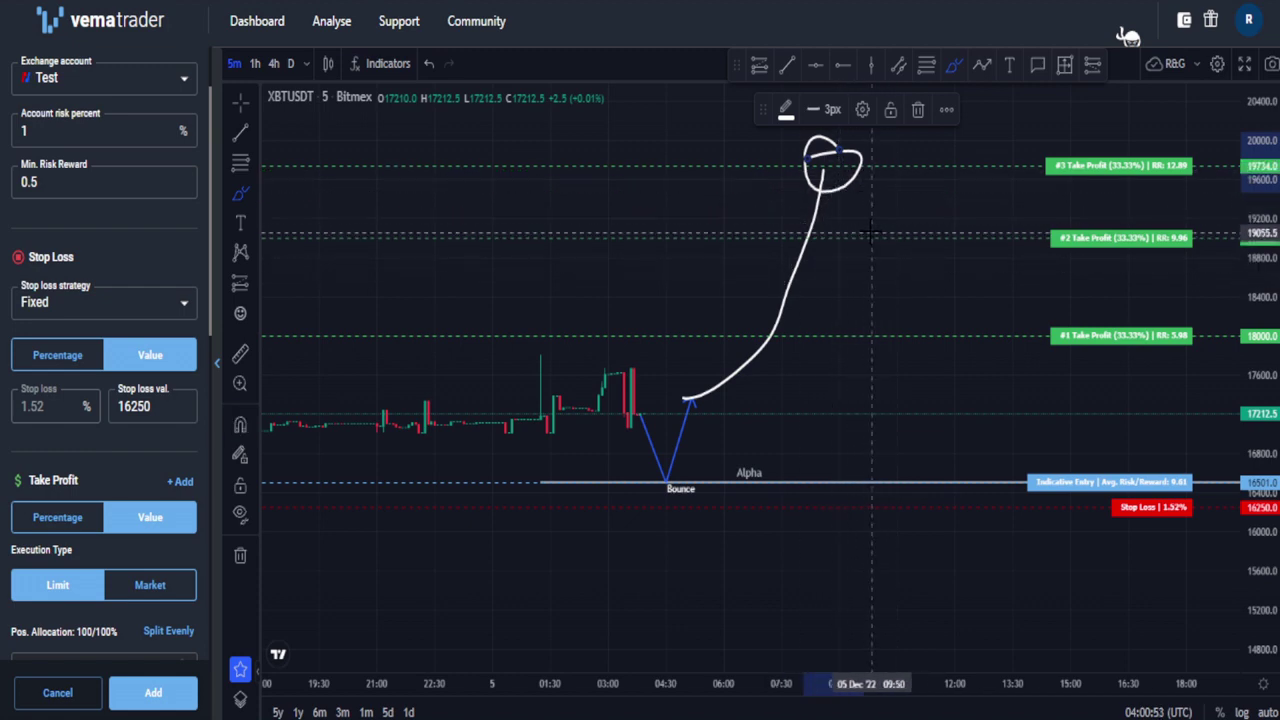
left_click_drag(845, 190, 935, 190)
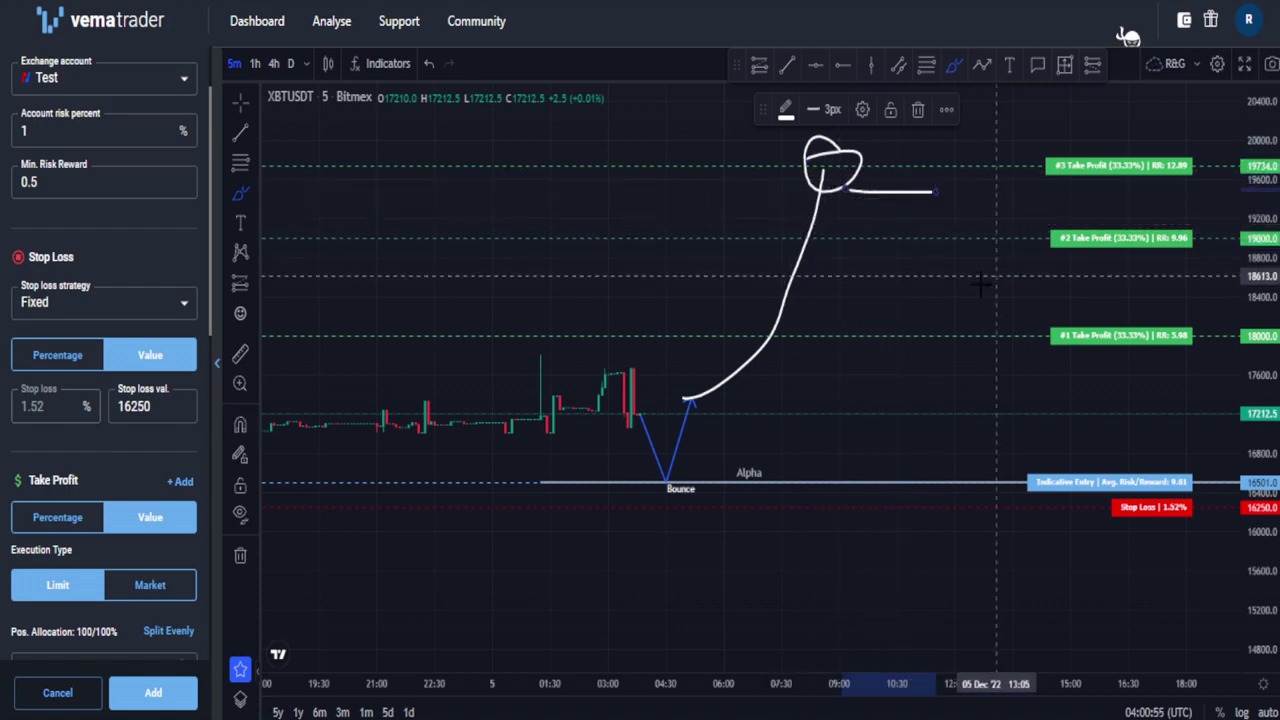
key("ctrl+z")
key("ctrl+z")
key("ctrl+z")
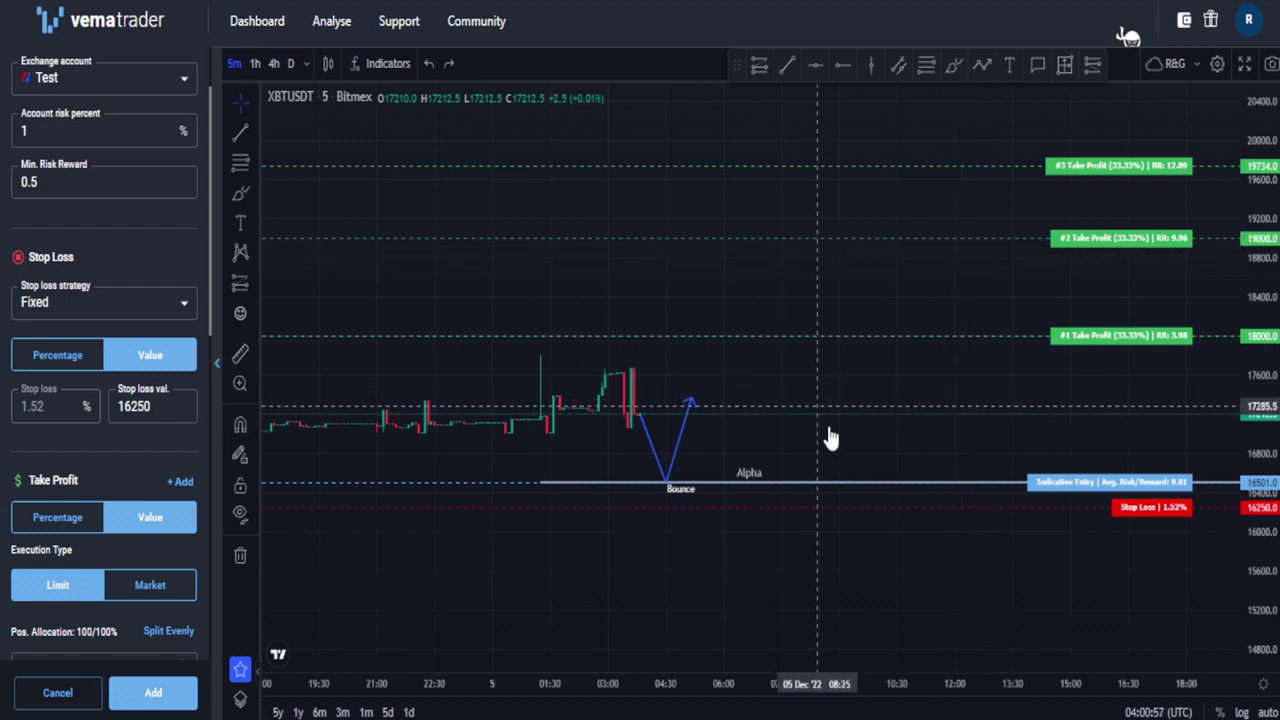
Step: Scroll the order panel down to review the Estimates section
left_click(152, 406)
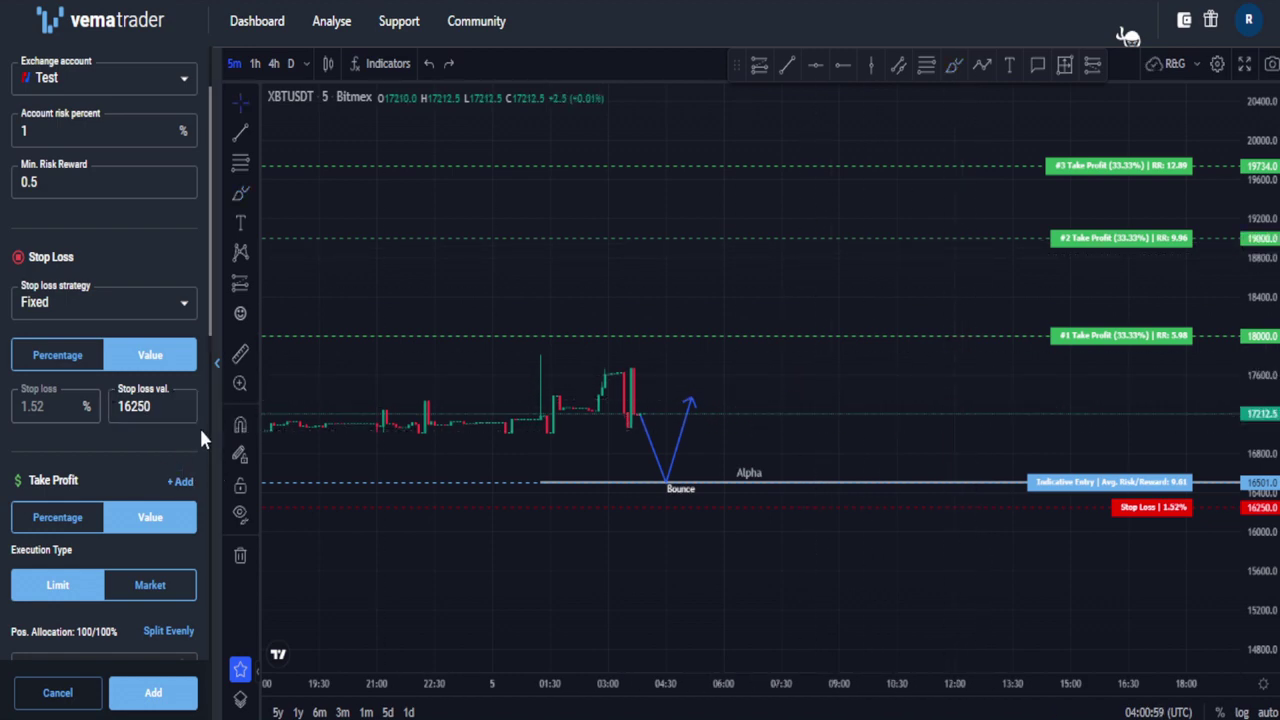
scroll(195, 438, "down", 3)
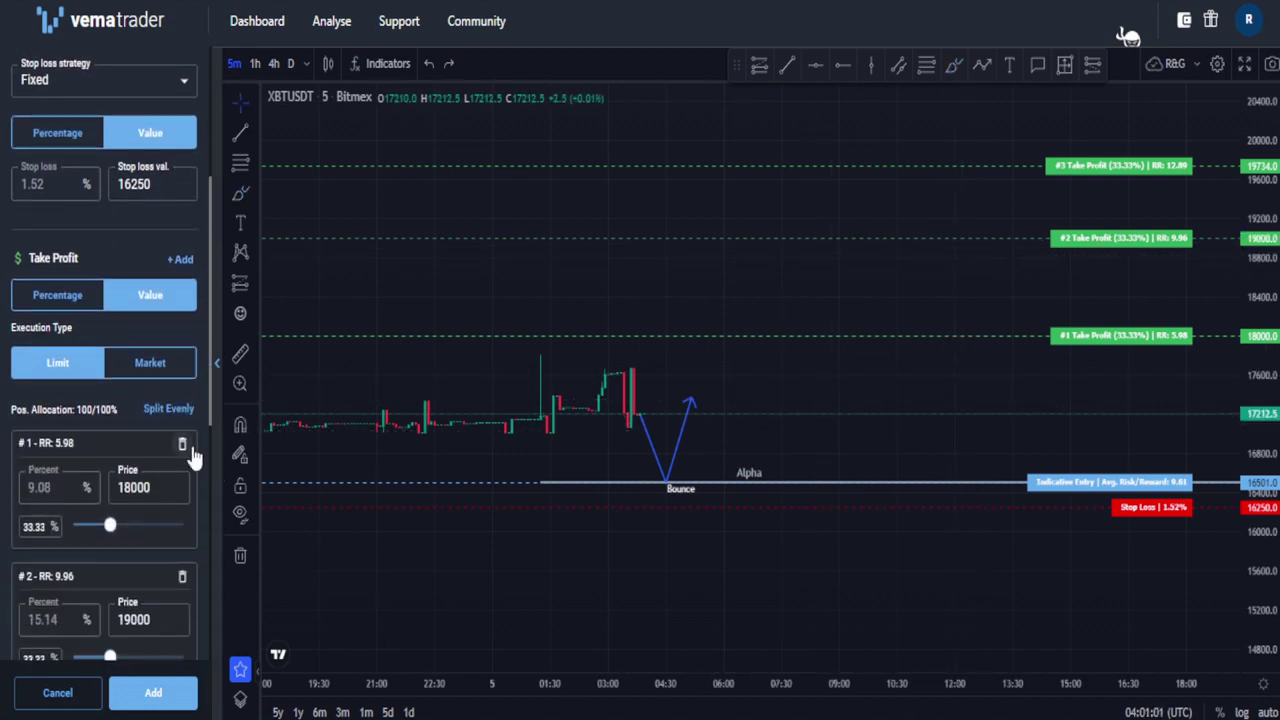
scroll(195, 455, "down", 2)
scroll(200, 474, "down", 2)
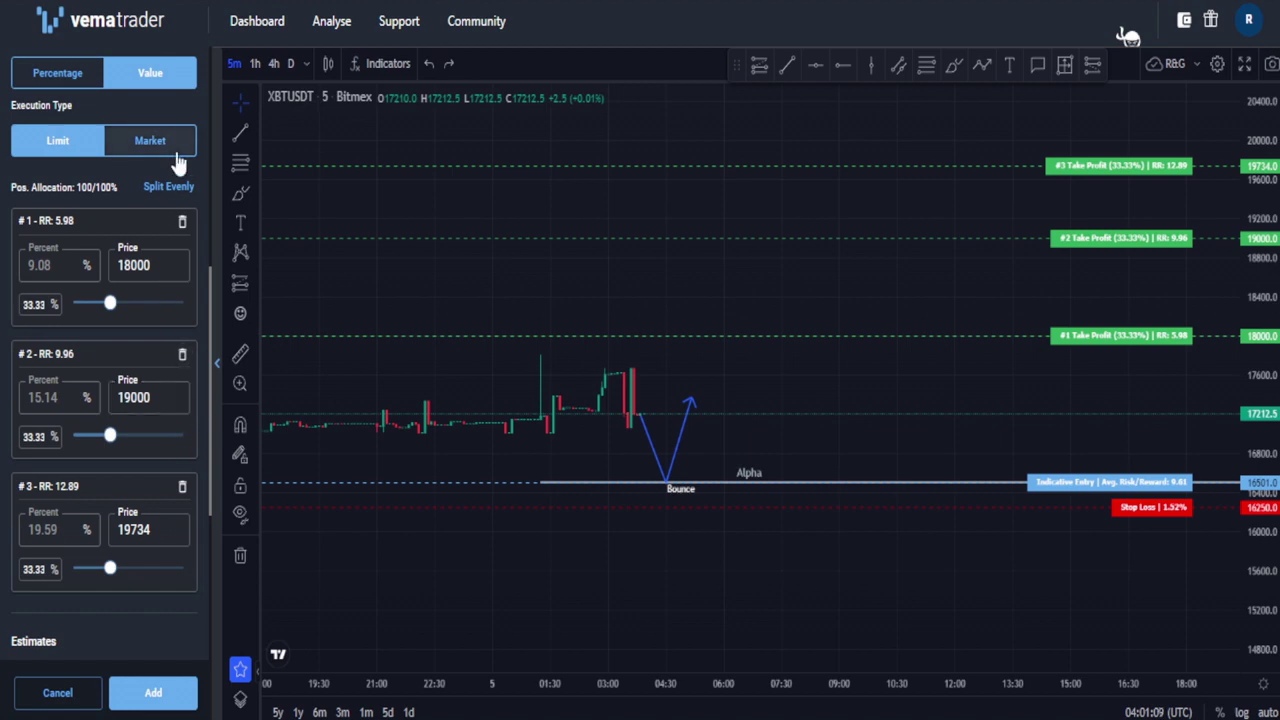
scroll(195, 560, "down", 6)
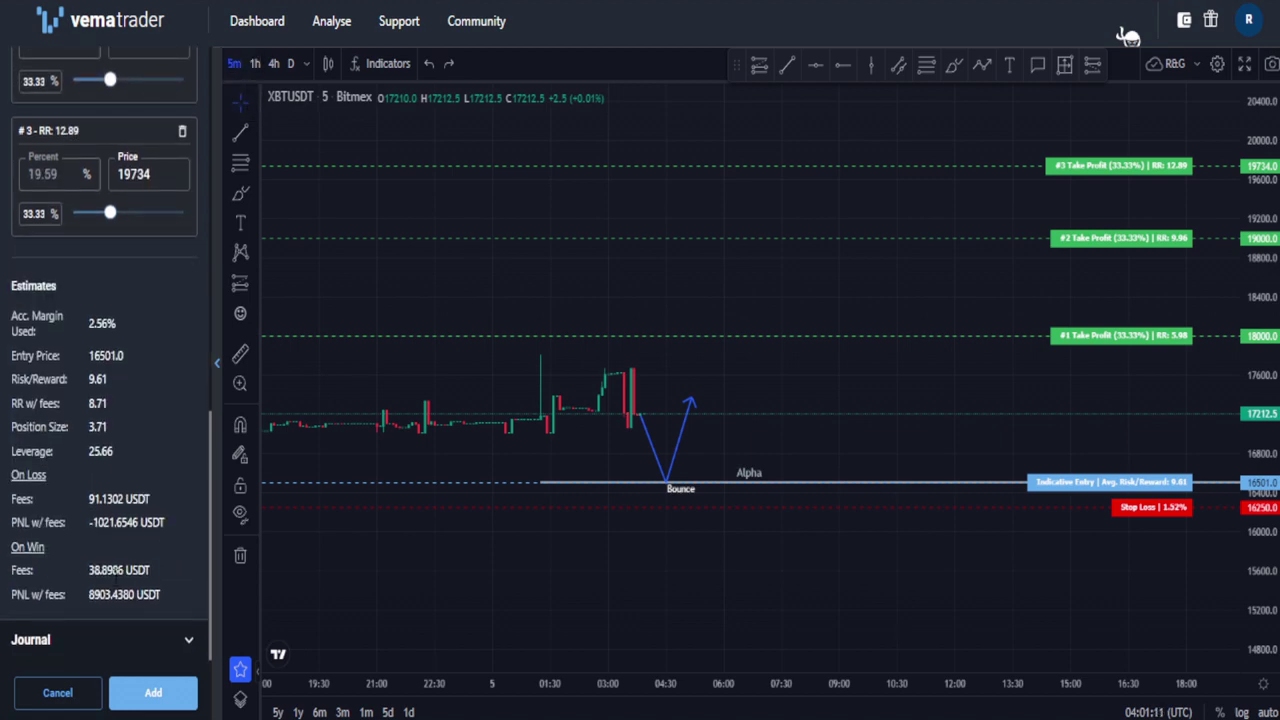
left_click(170, 540)
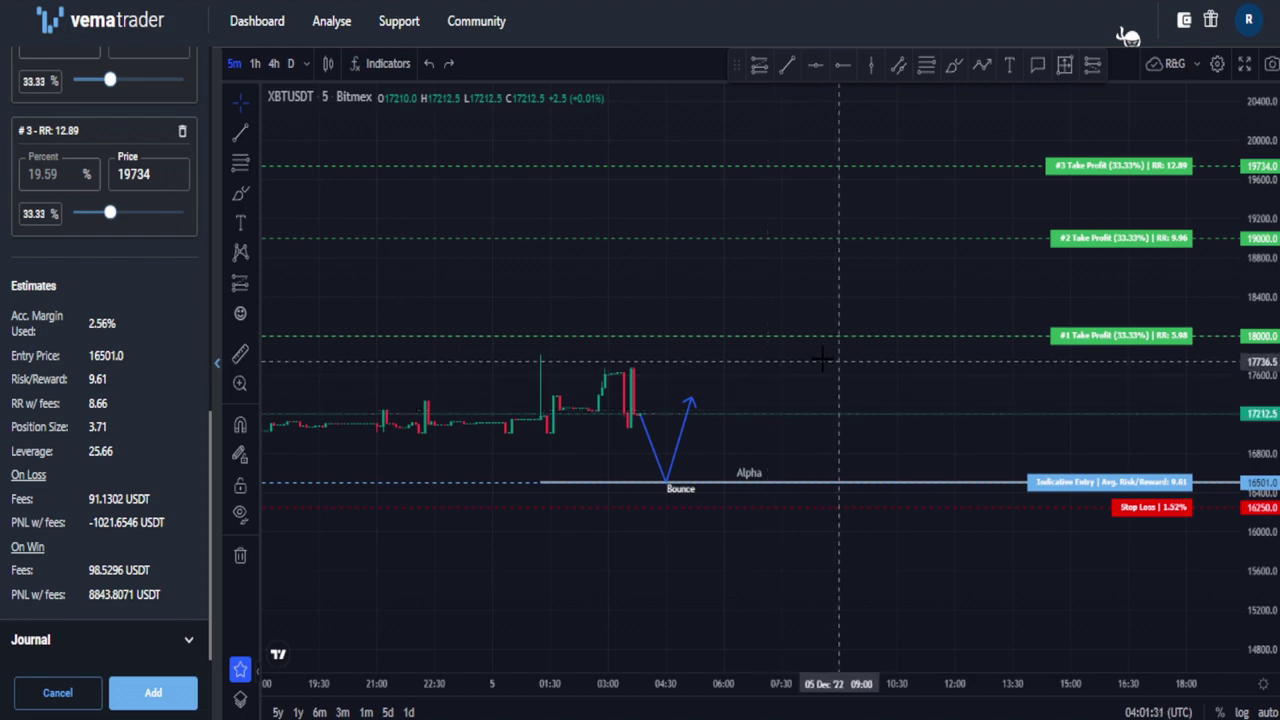
Step: Set take-profit execution to Market and undo the sketched rally-and-pullback stroke
left_click(953, 65)
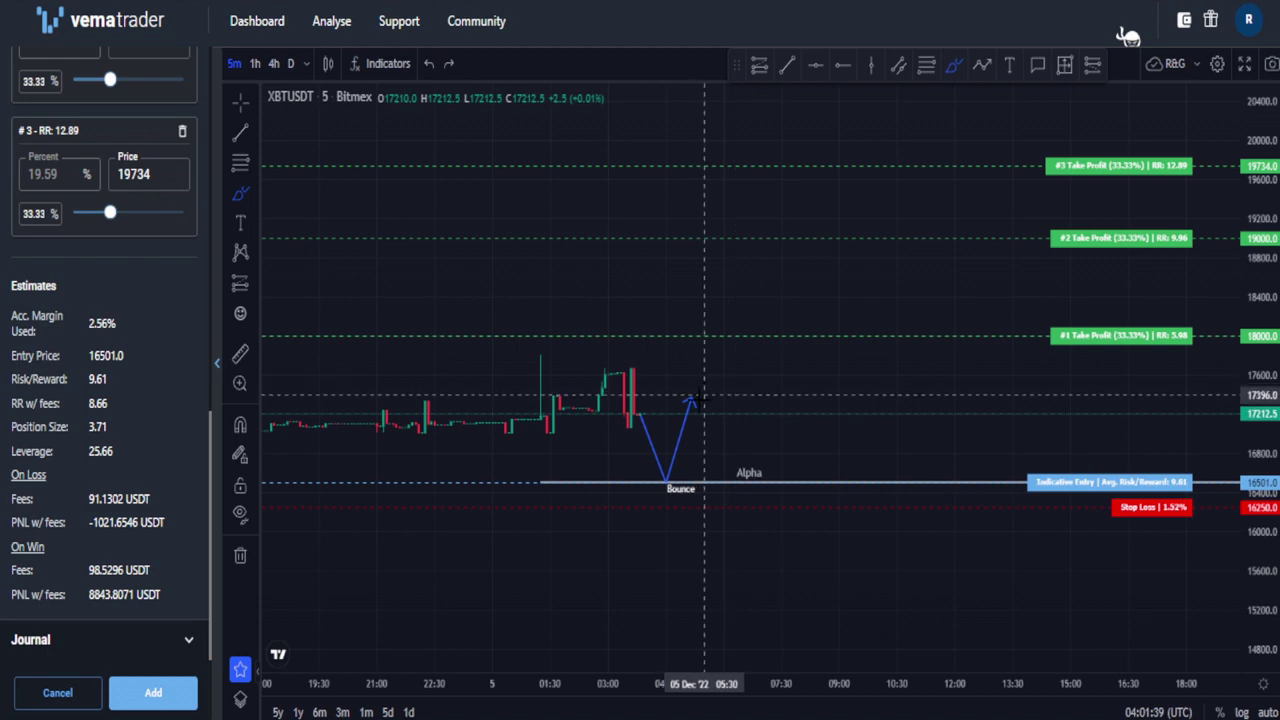
mouse_move(700, 392)
left_mouse_down()
mouse_move(750, 372)
mouse_move(757, 330)
mouse_move(790, 415)
left_mouse_up()
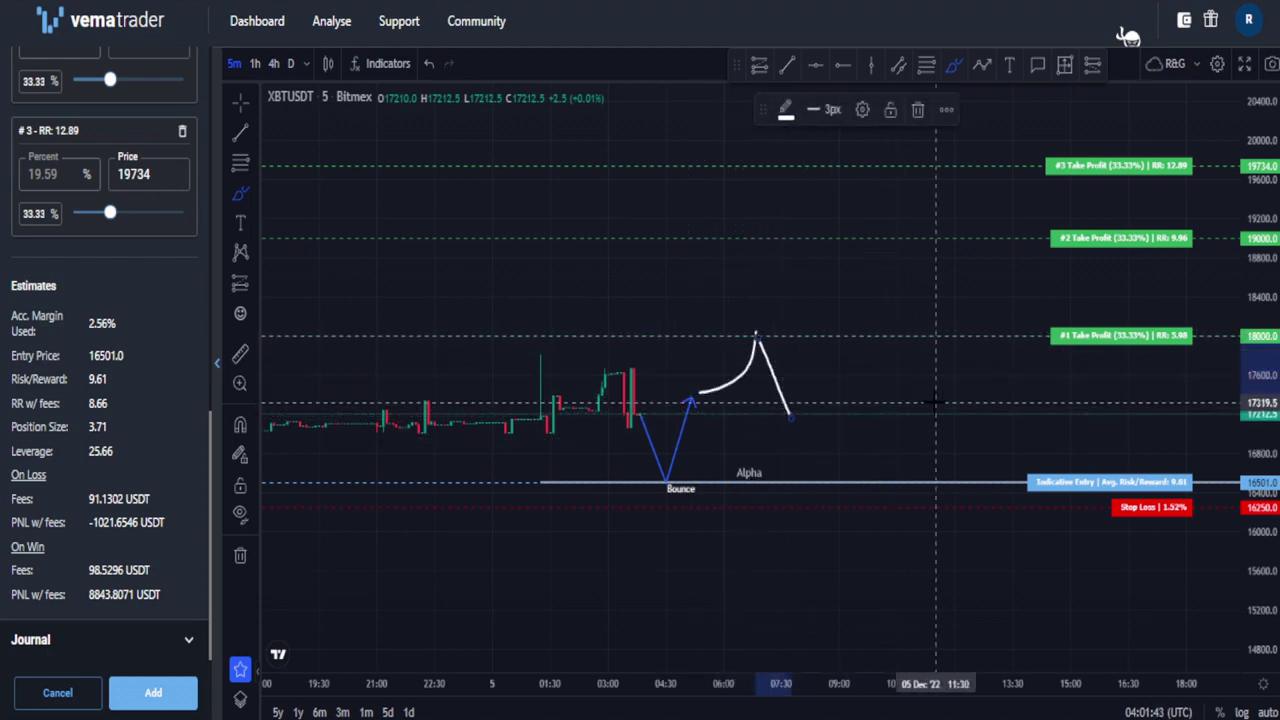
scroll(164, 415, "up", 5)
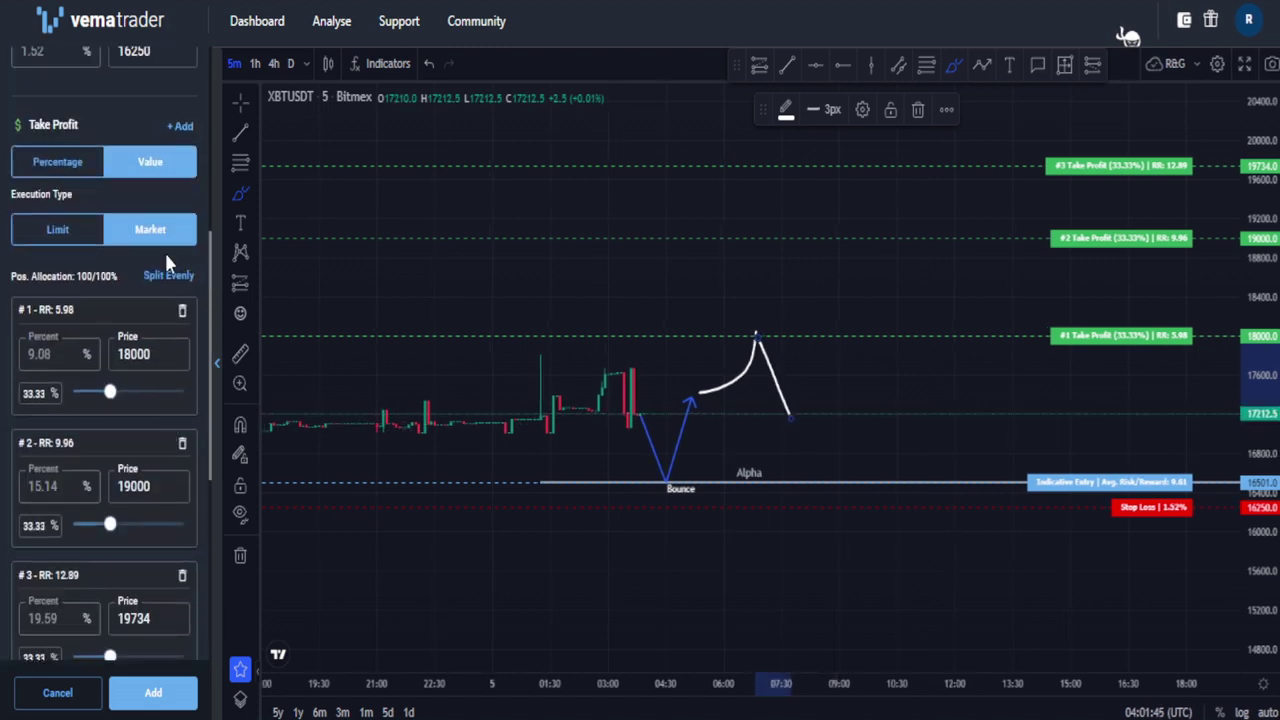
left_click(155, 238)
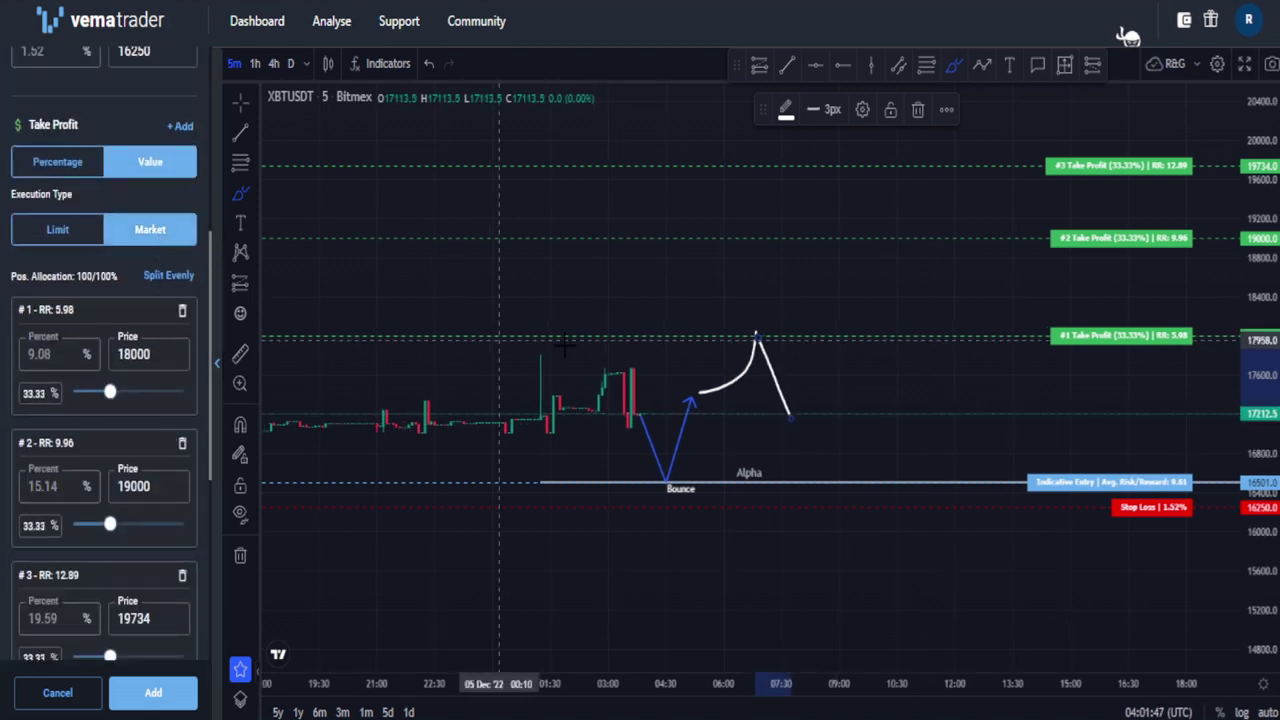
key("ctrl+z")
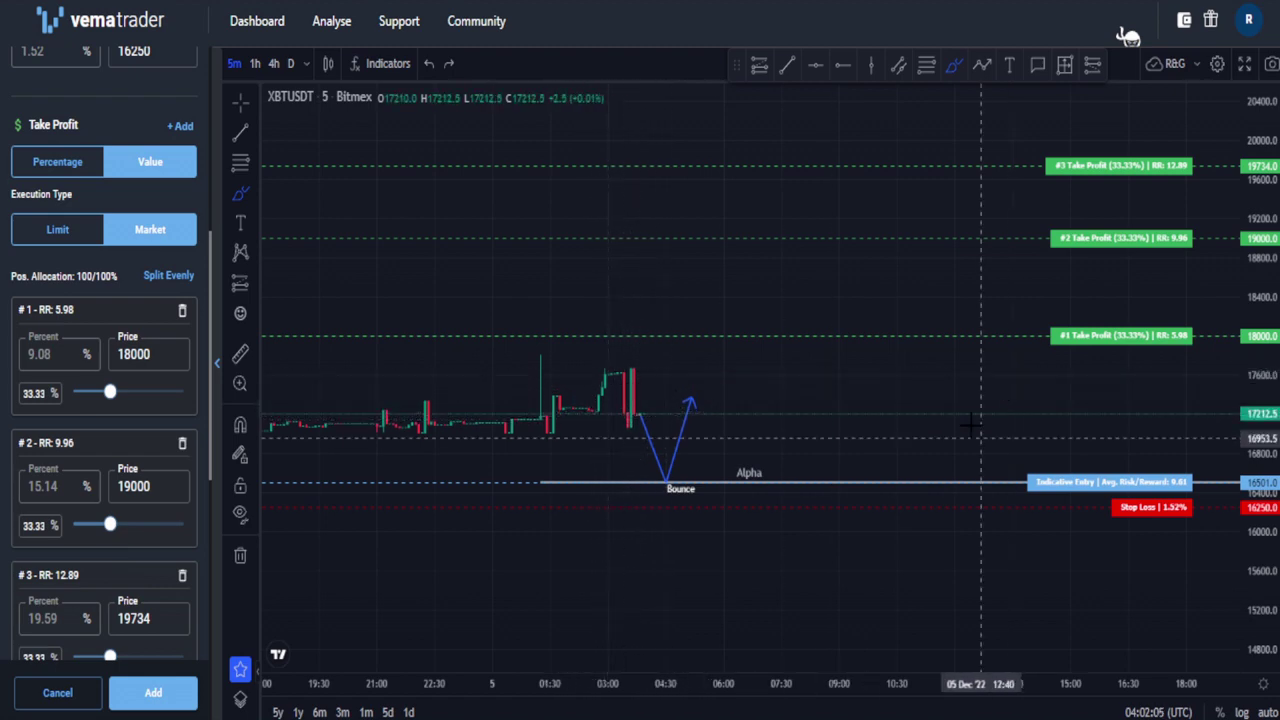
left_click_drag(628, 413, 714, 413)
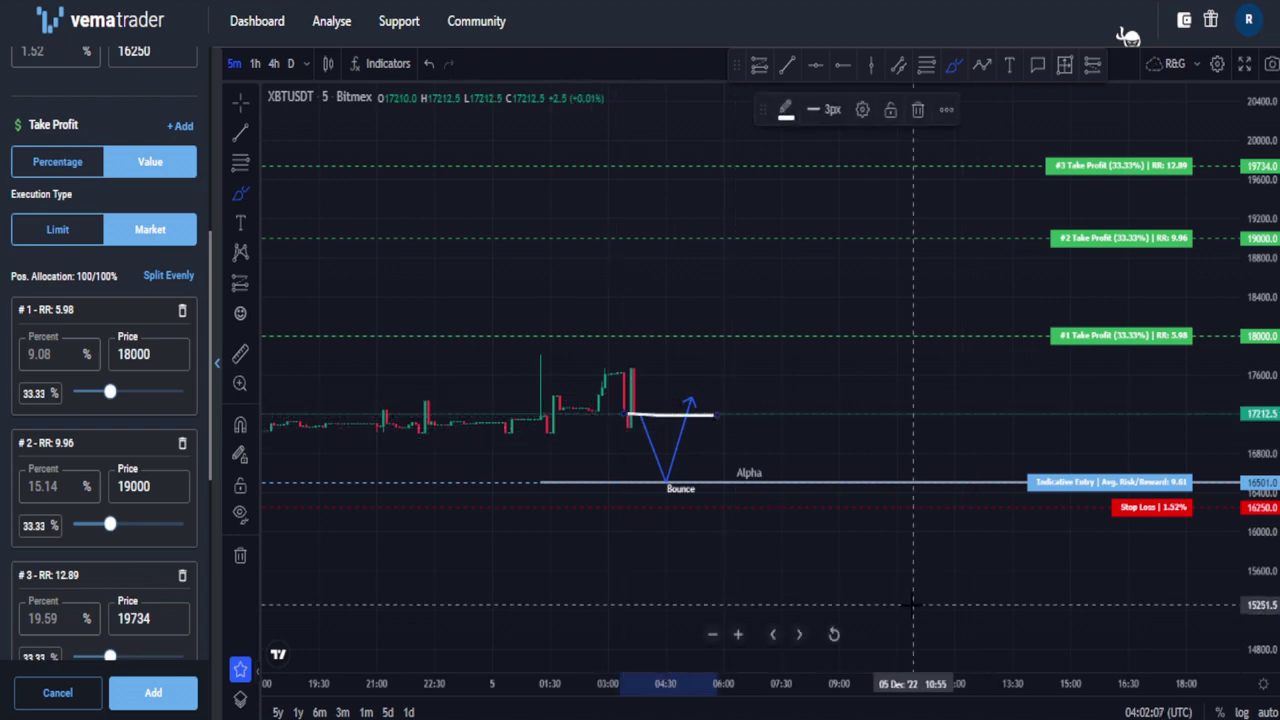
left_click_drag(624, 441, 738, 441)
left_click_drag(624, 426, 708, 426)
key("ctrl+z")
key("ctrl+z")
key("ctrl+z")
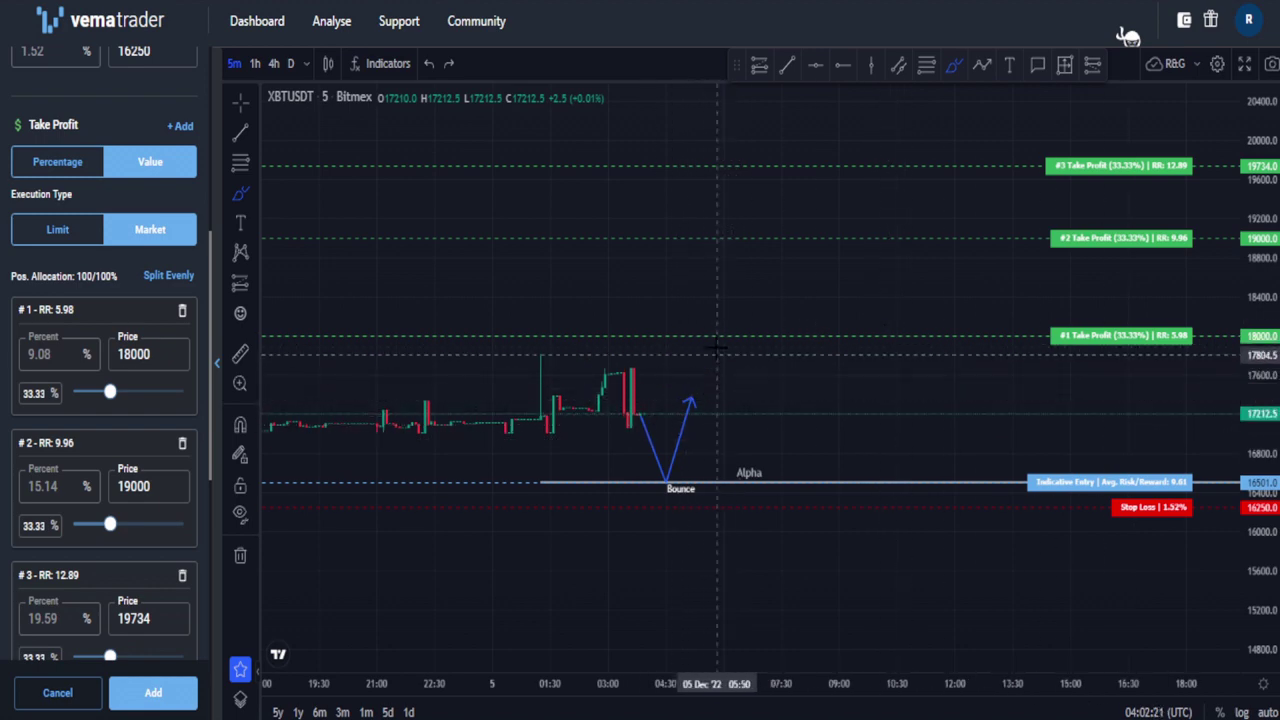
mouse_move(694, 405)
left_mouse_down()
mouse_move(737, 380)
mouse_move(762, 335)
mouse_move(812, 365)
mouse_move(830, 398)
left_mouse_up()
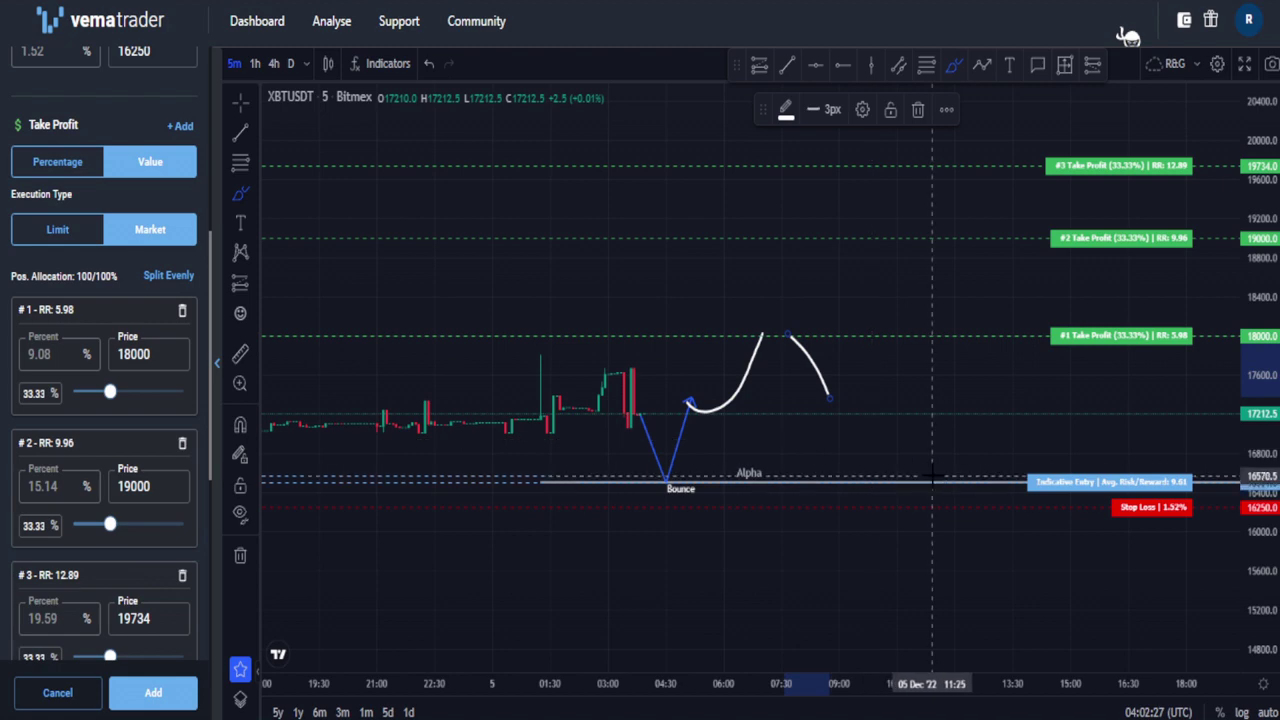
key("ctrl+z")
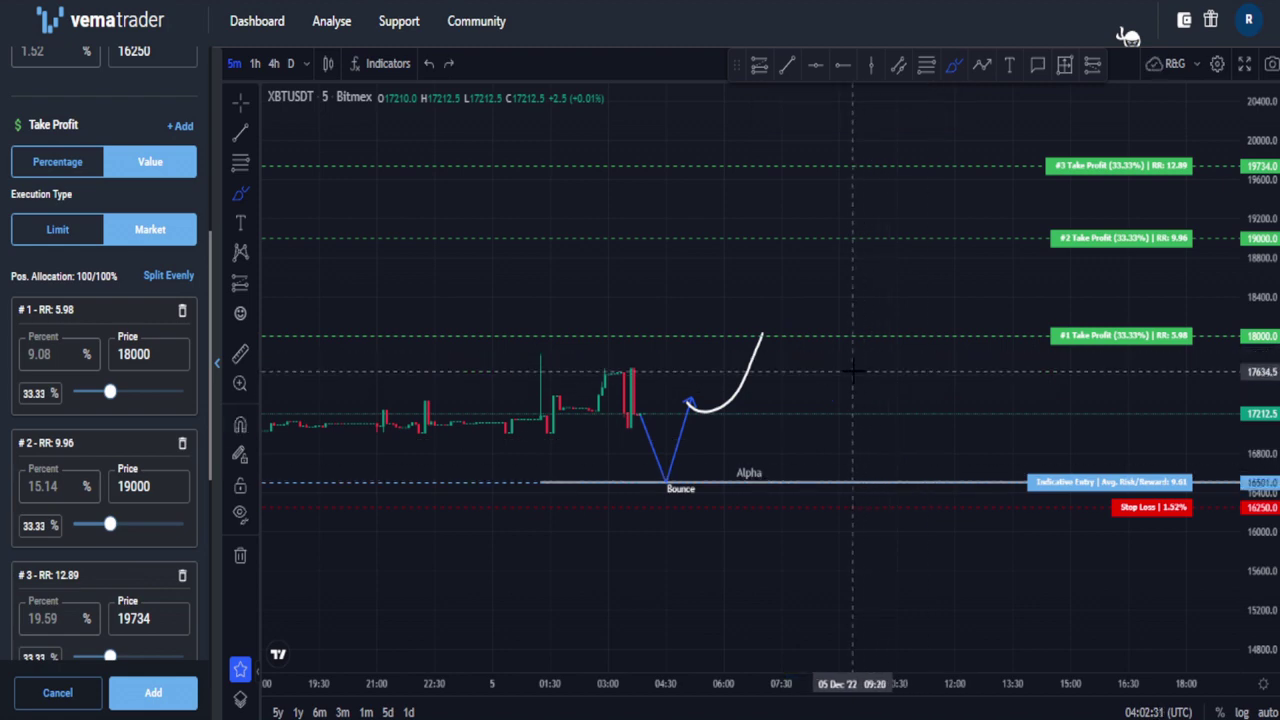
key("ctrl+z")
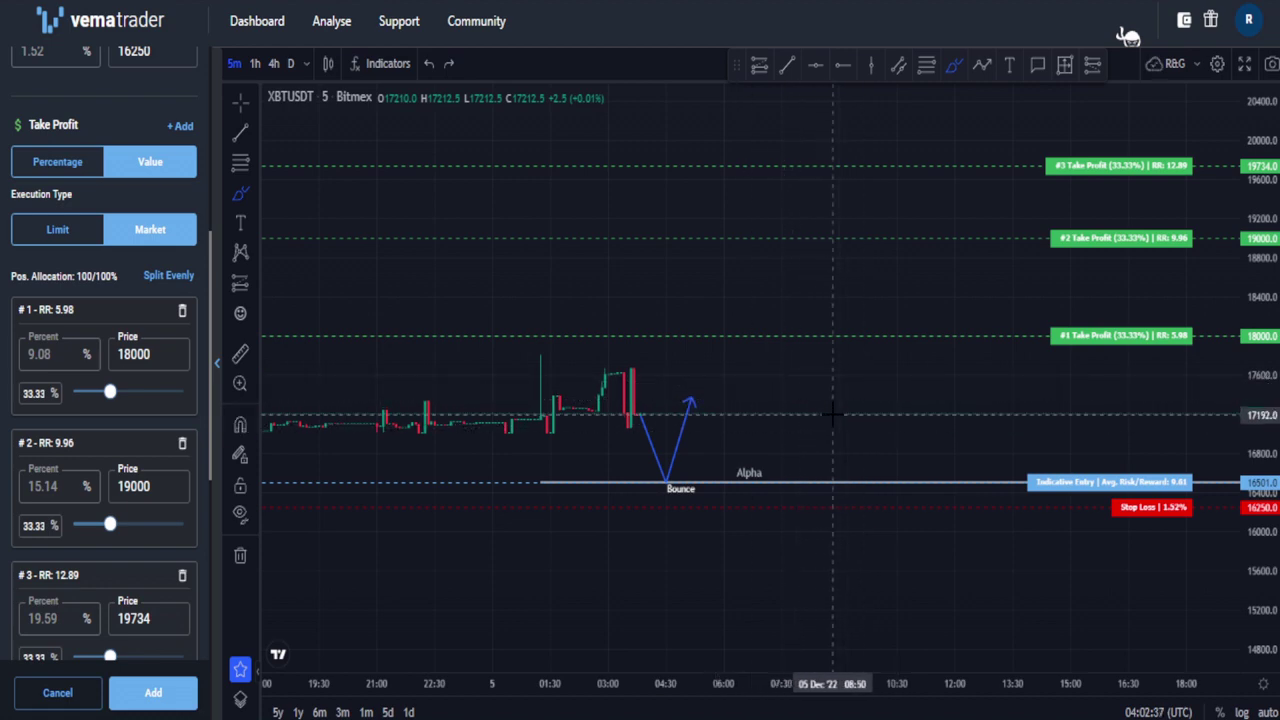
mouse_move(690, 401)
left_mouse_down()
mouse_move(738, 340)
mouse_move(829, 357)
left_mouse_up()
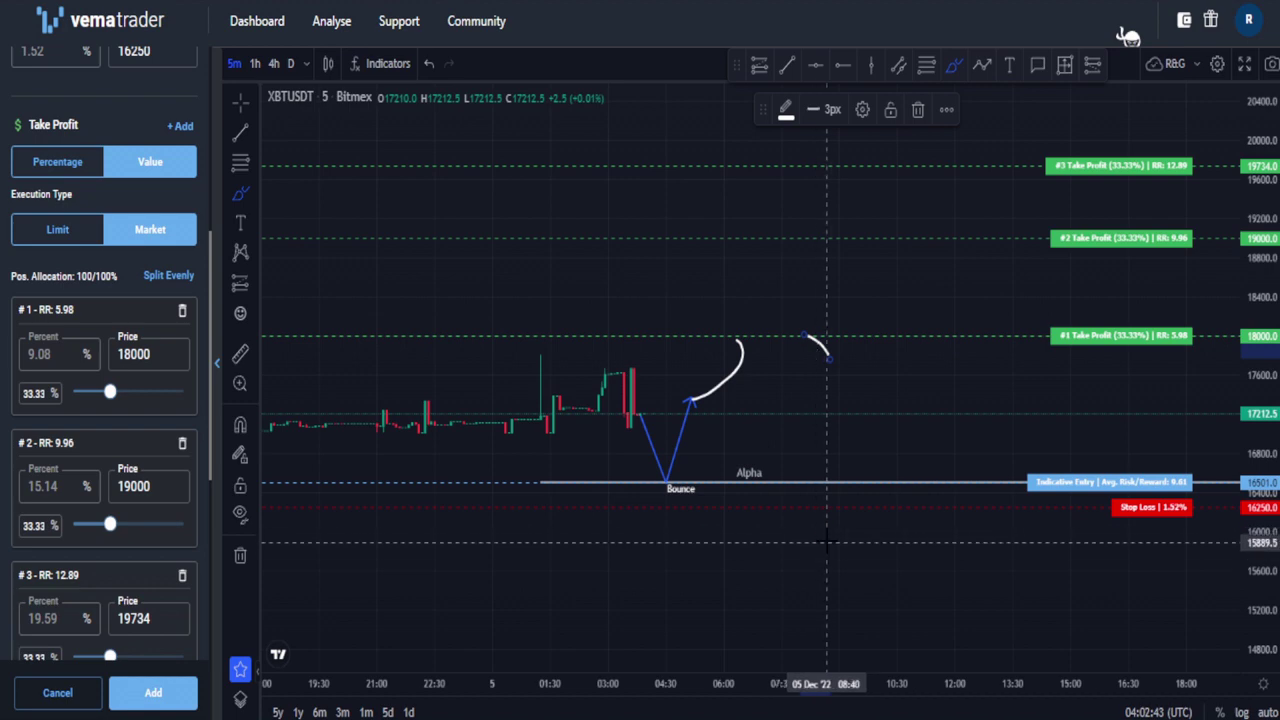
key("ctrl+z")
key("ctrl+z")
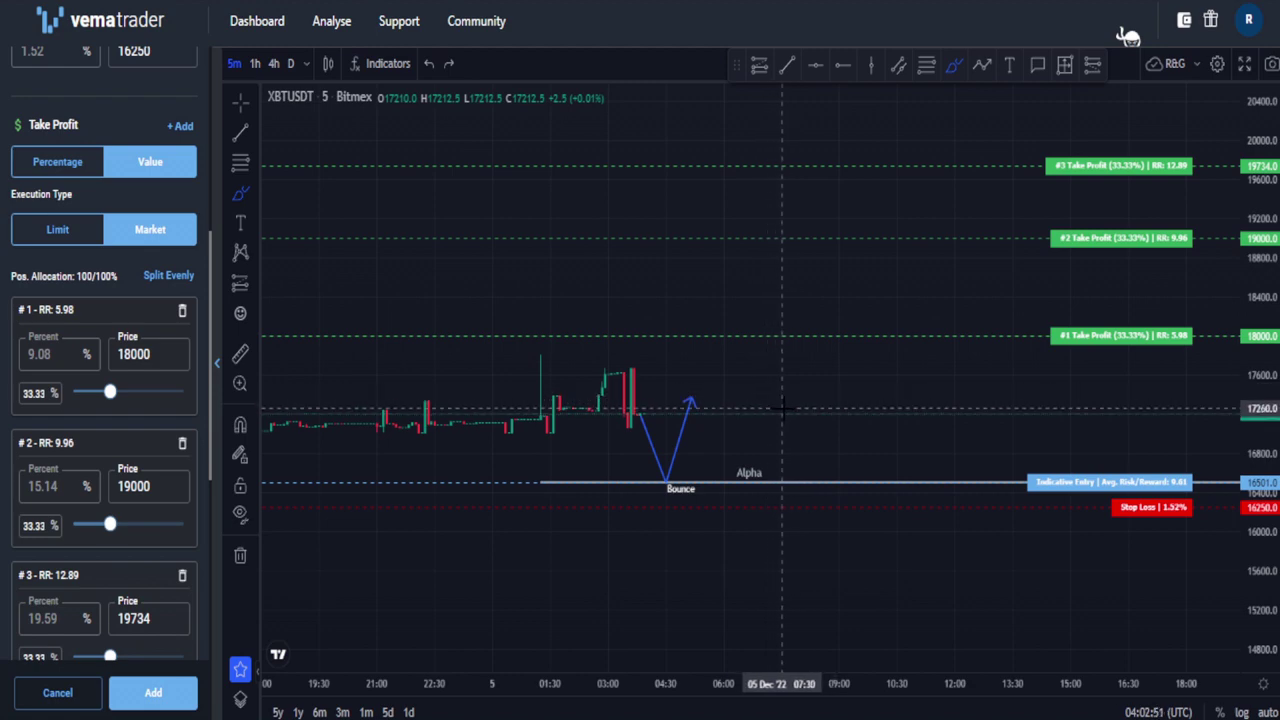
left_click_drag(692, 404, 778, 347)
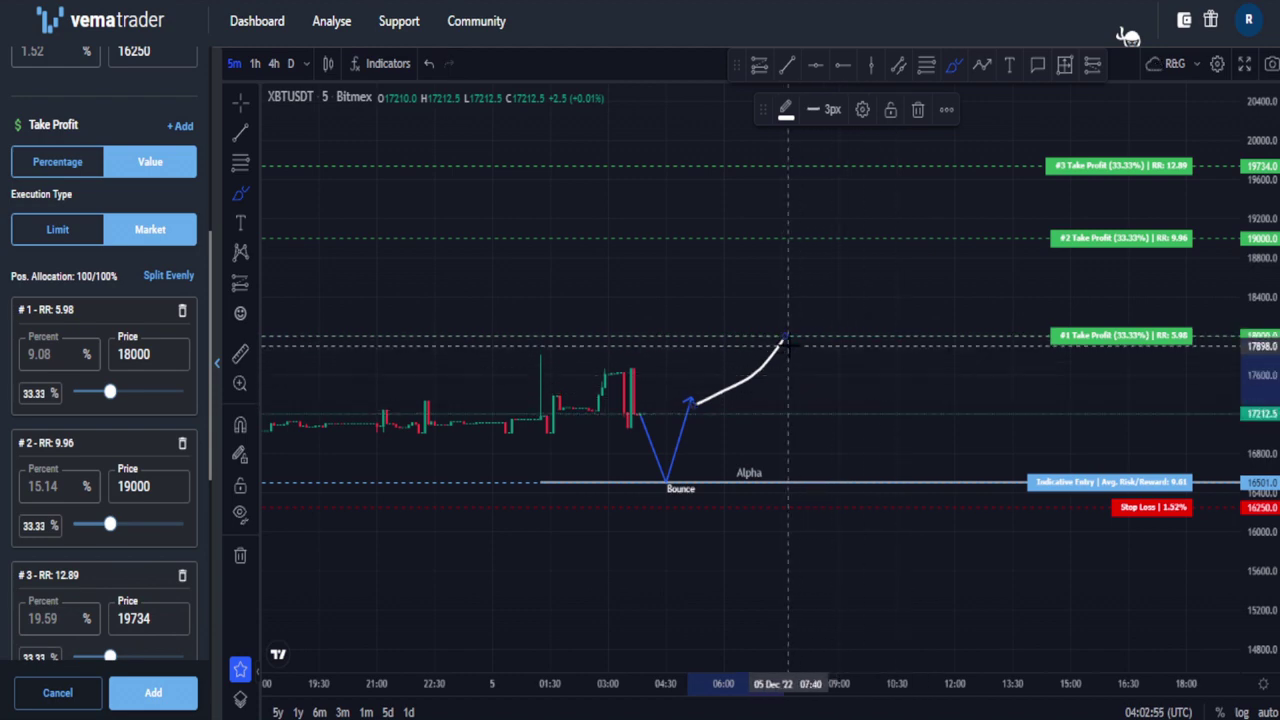
left_click_drag(783, 338, 820, 389)
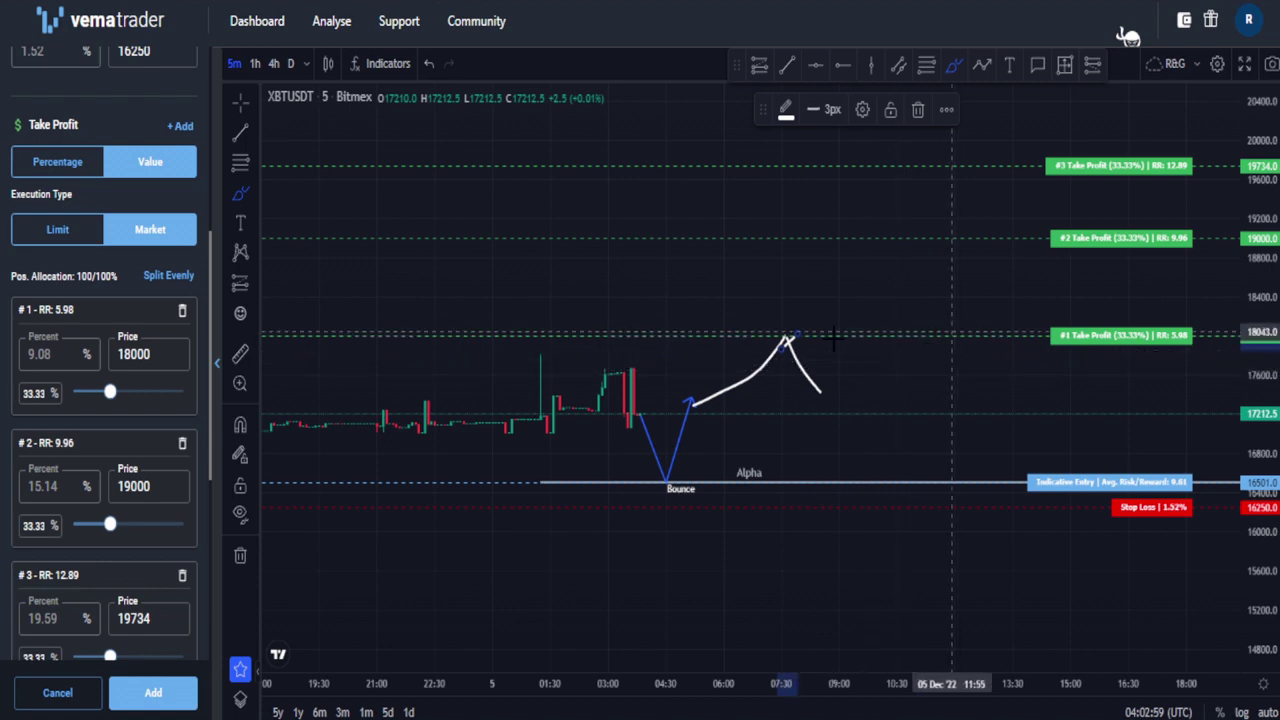
left_click(913, 417)
key("ctrl+z")
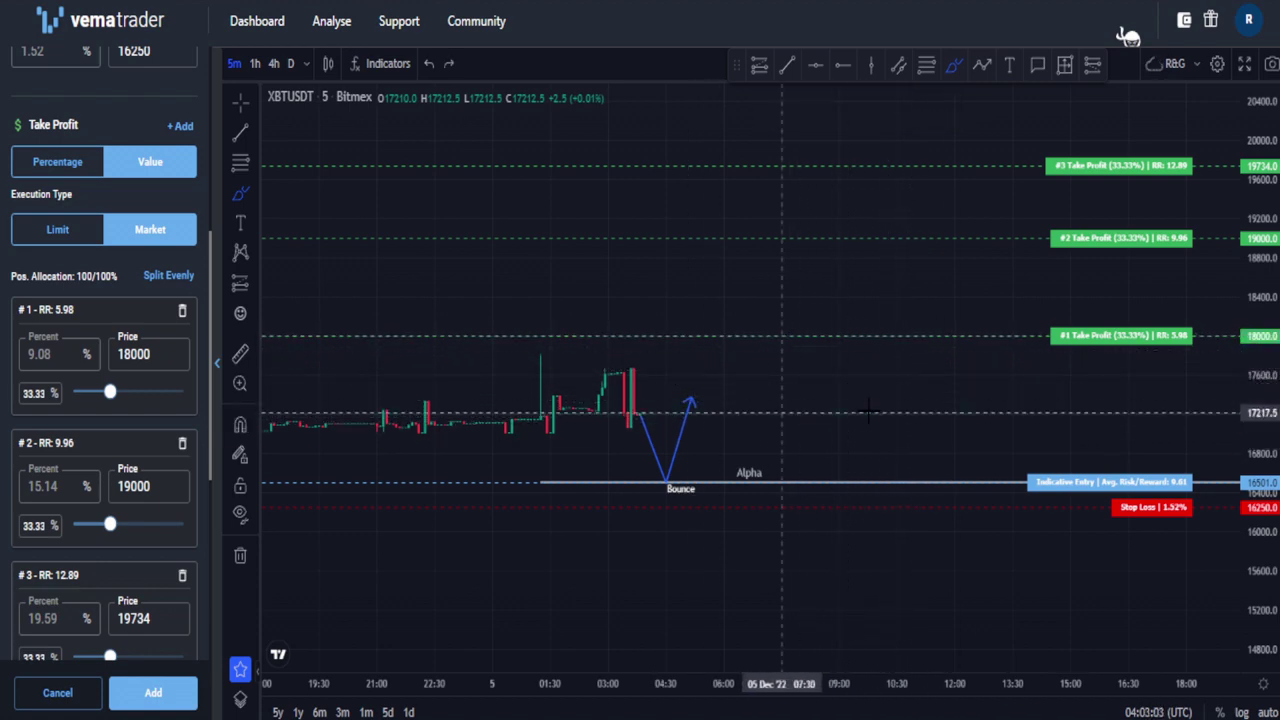
mouse_move(795, 377)
left_mouse_down()
mouse_move(874, 375)
mouse_move(858, 355)
left_mouse_up()
mouse_move(686, 403)
left_mouse_down()
mouse_move(790, 334)
mouse_move(840, 360)
mouse_move(802, 388)
mouse_move(868, 358)
left_mouse_up()
key("ctrl+z")
key("ctrl+z")
key("ctrl+z")
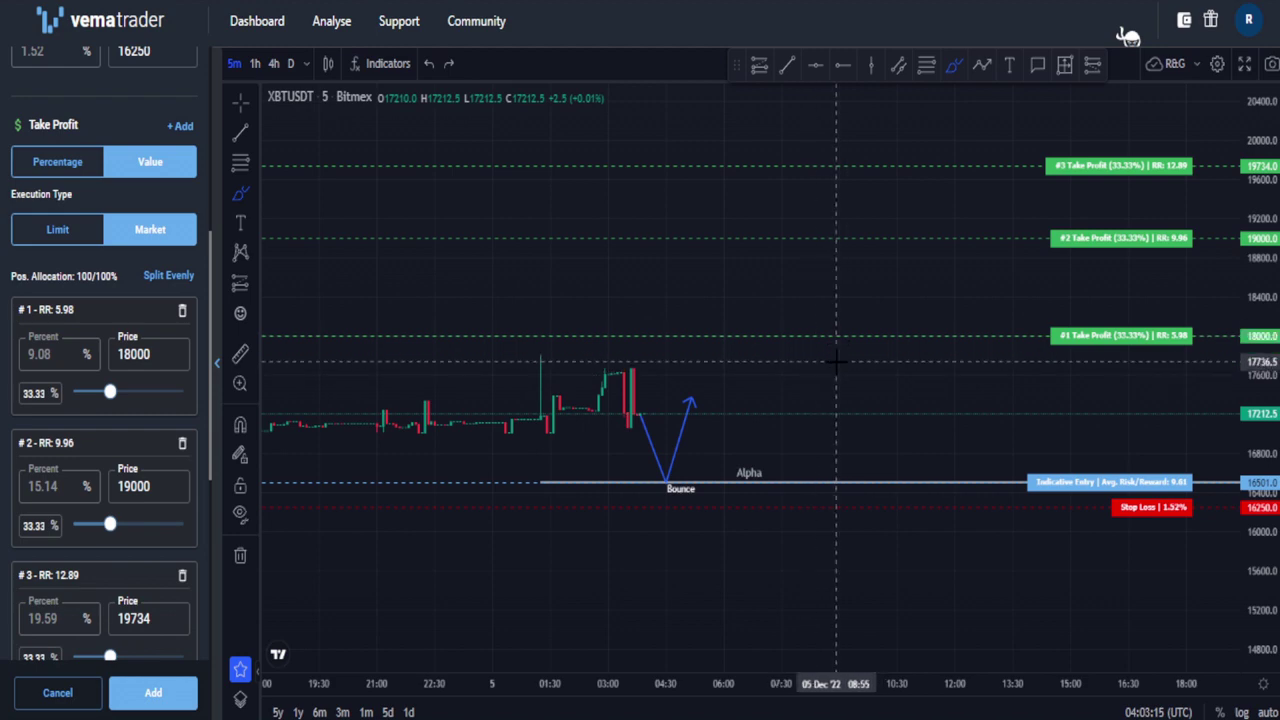
Step: Sketch price rising from the blue arrow to the first take-profit at 18000
mouse_move(1068, 312)
left_mouse_down()
mouse_move(1123, 304)
mouse_move(1074, 369)
mouse_move(1029, 318)
left_mouse_up()
key("ctrl+z")
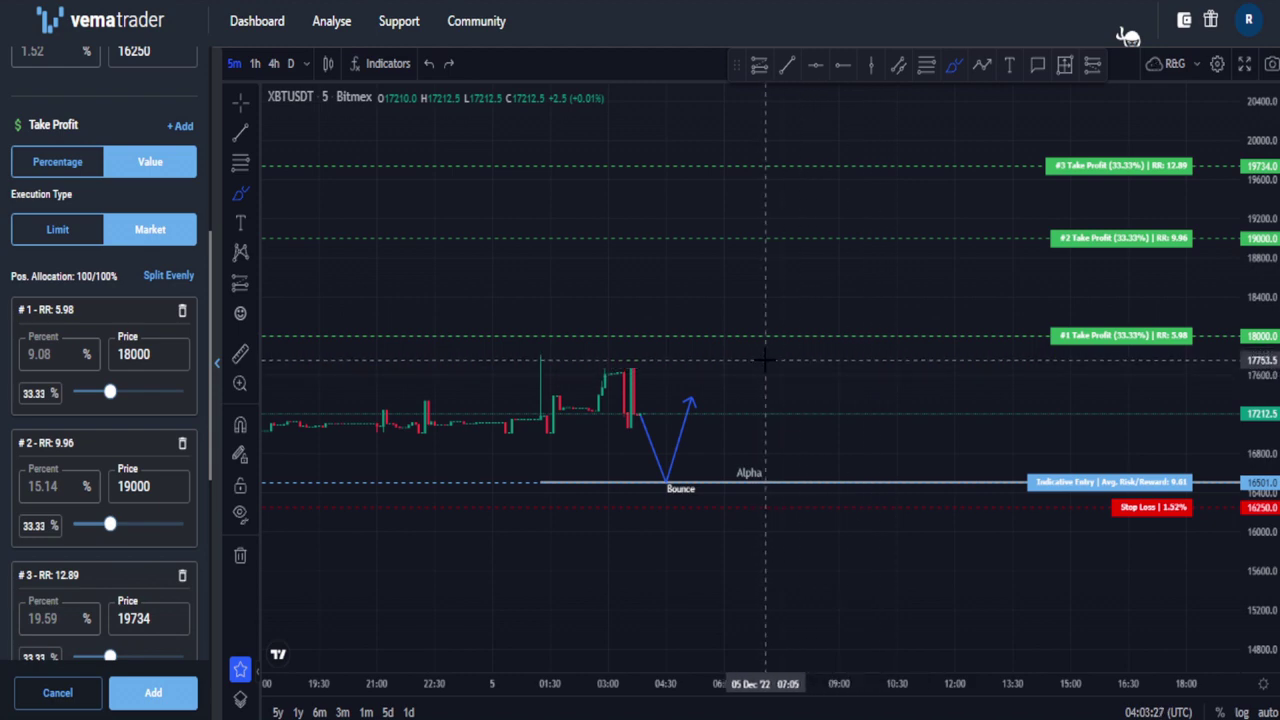
mouse_move(785, 306)
left_mouse_down()
mouse_move(779, 327)
mouse_move(800, 310)
mouse_move(826, 326)
mouse_move(845, 305)
left_mouse_up()
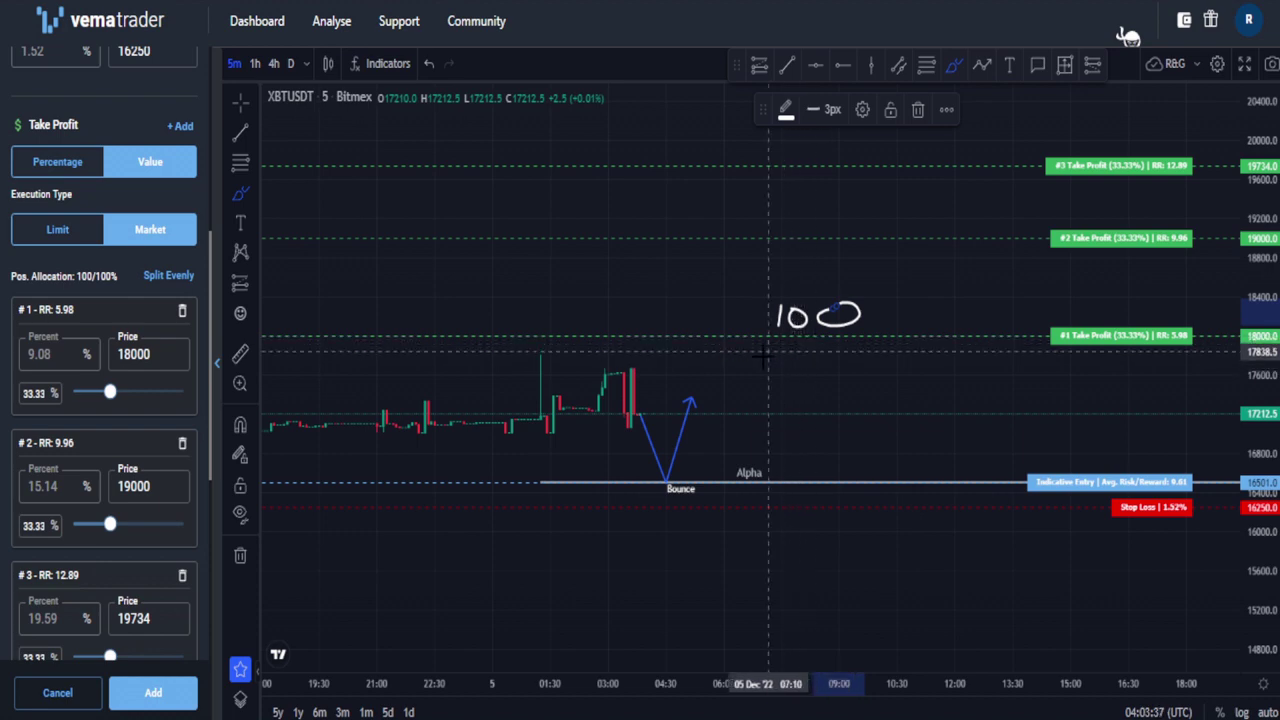
left_click_drag(688, 392, 727, 337)
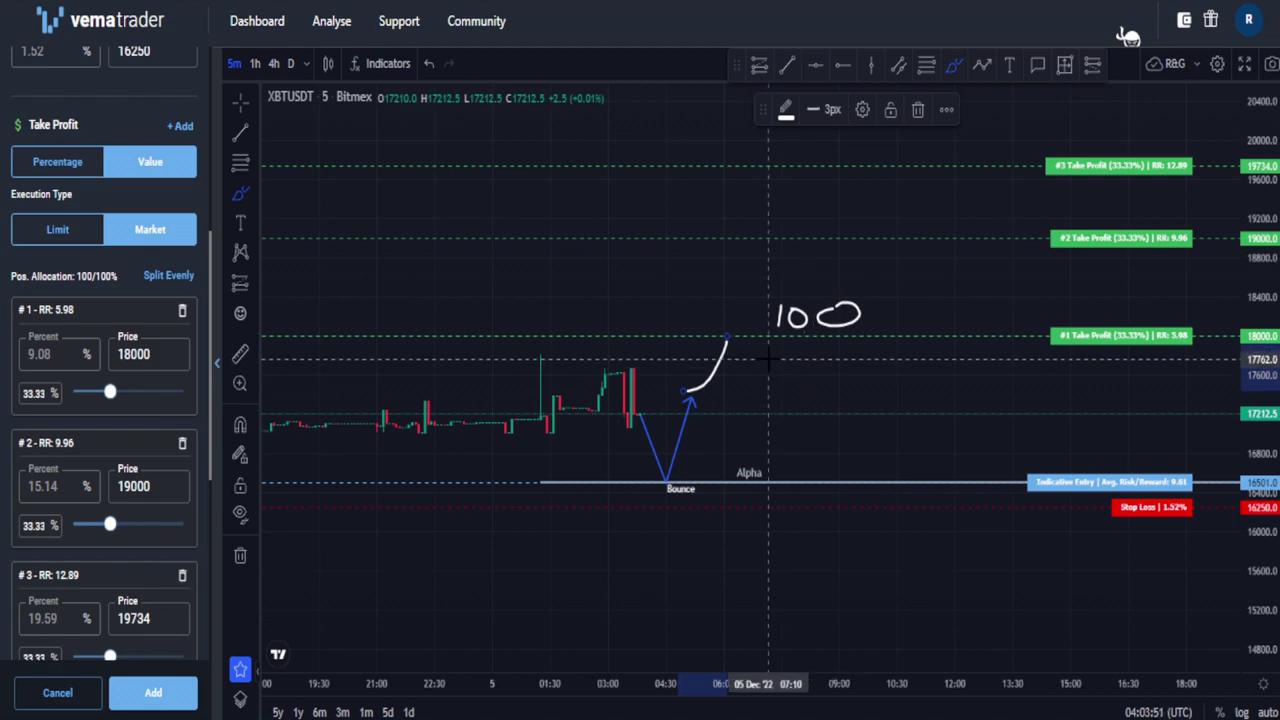
Step: Draw two lines under the handwritten 100 and write 50 beside each
left_click_drag(768, 358, 876, 357)
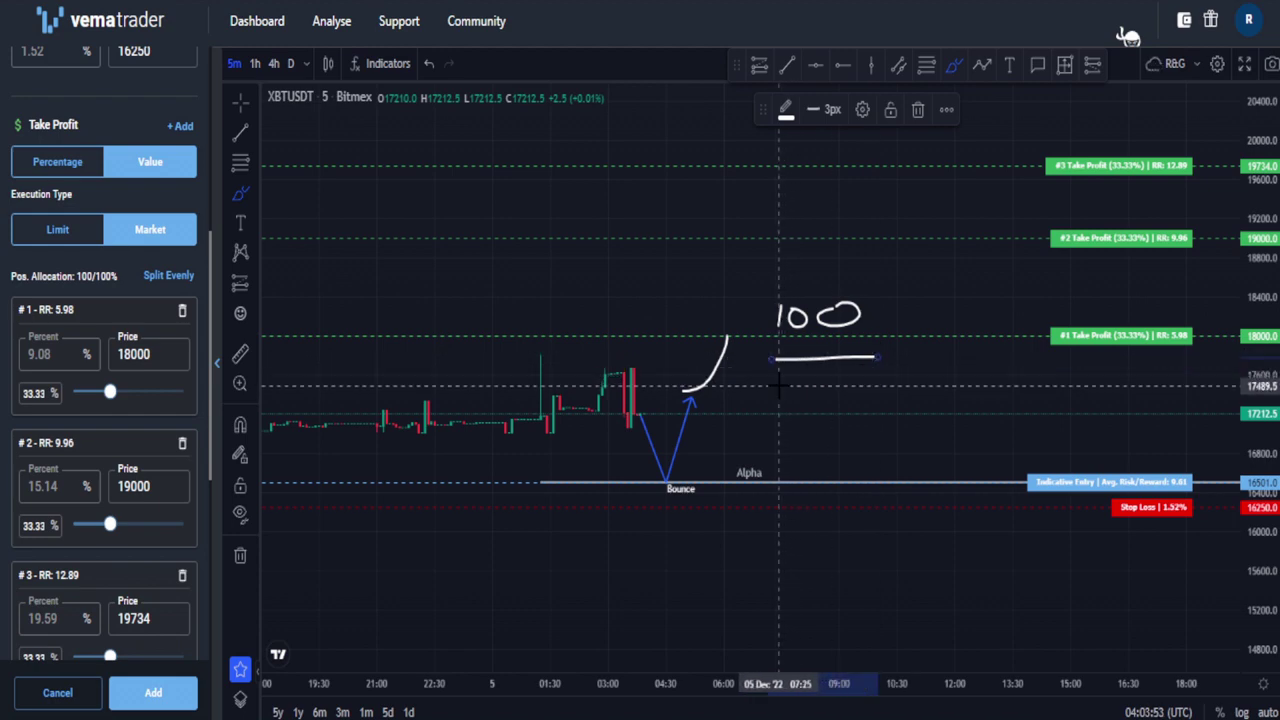
left_click_drag(776, 398, 879, 398)
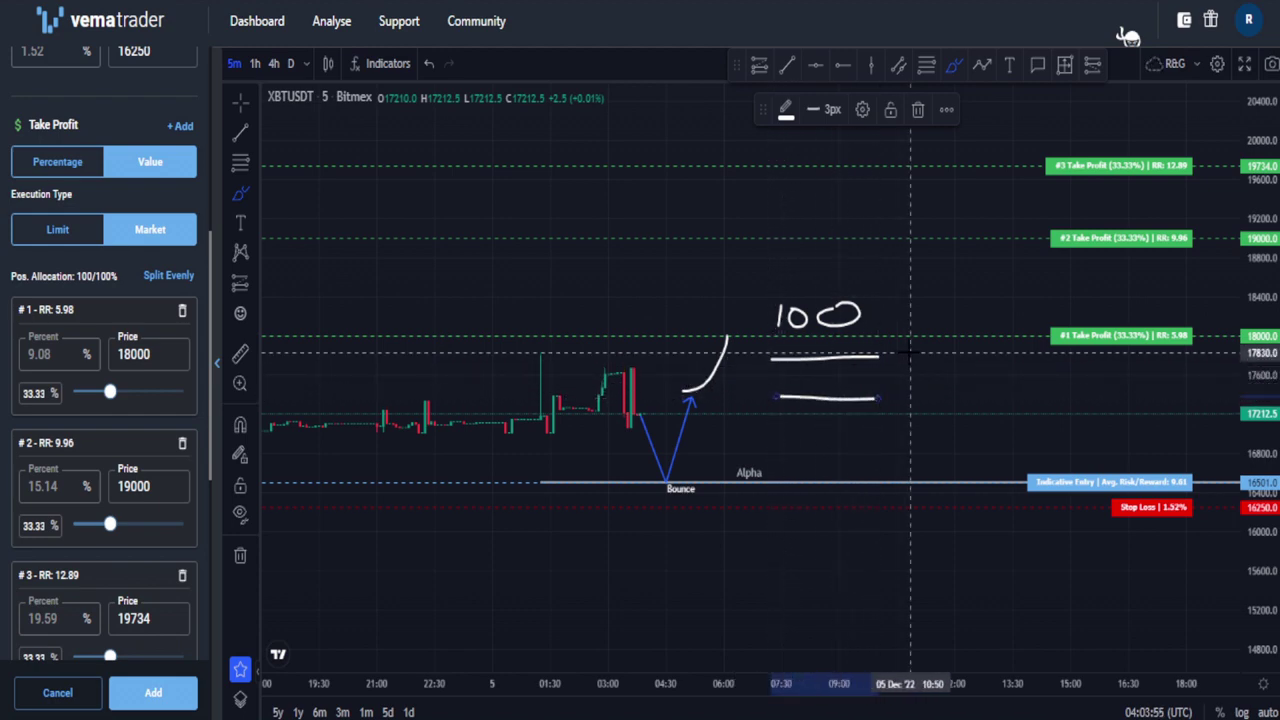
mouse_move(890, 355)
left_mouse_down()
mouse_move(878, 376)
mouse_move(938, 358)
mouse_move(900, 405)
mouse_move(910, 412)
mouse_move(945, 393)
left_mouse_up()
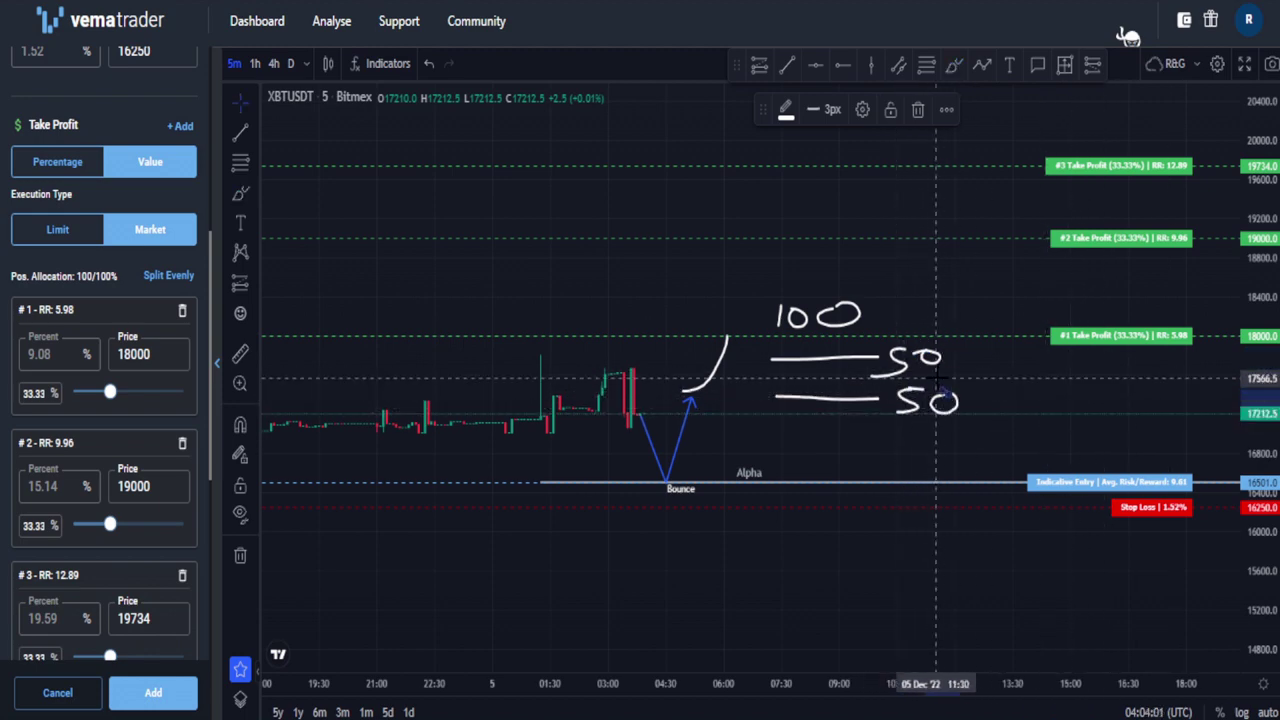
Step: Undo the stray brush circle and strokes around the handwritten notes
left_click(953, 63)
mouse_move(849, 263)
left_mouse_down()
mouse_move(861, 272)
mouse_move(730, 285)
left_mouse_up()
key("ctrl+z")
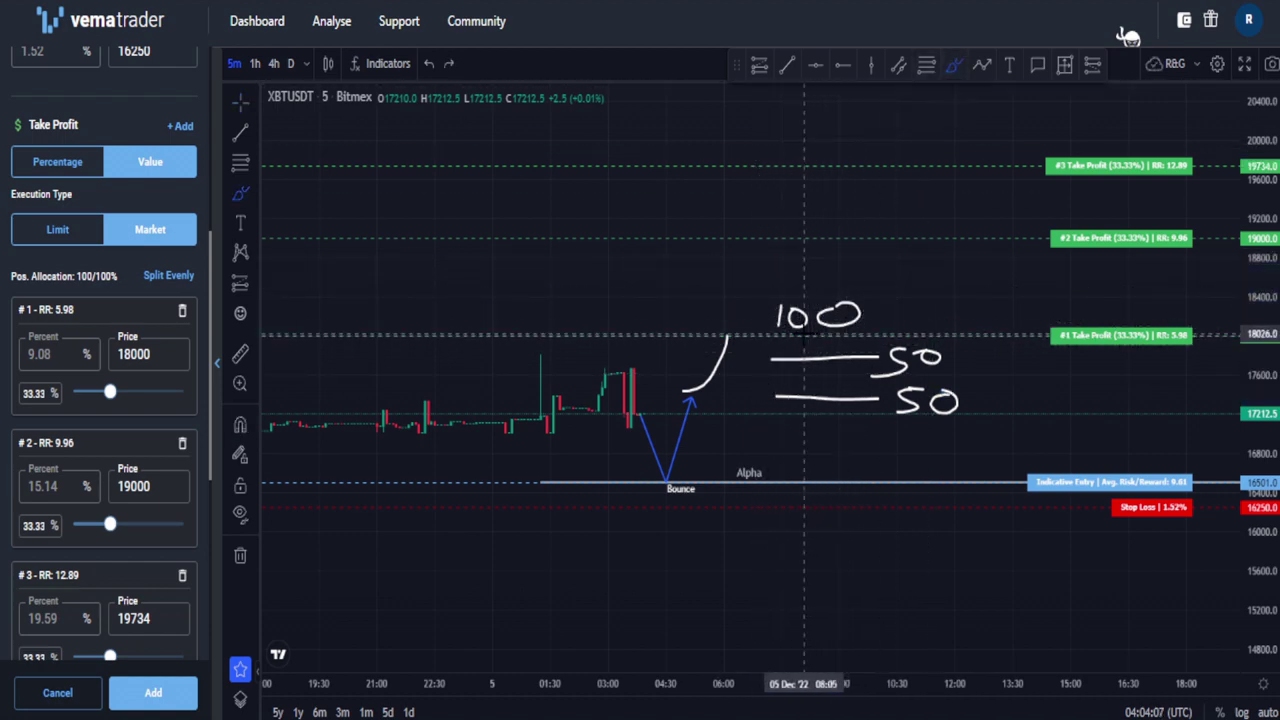
left_click_drag(804, 337, 829, 378)
key("ctrl+z")
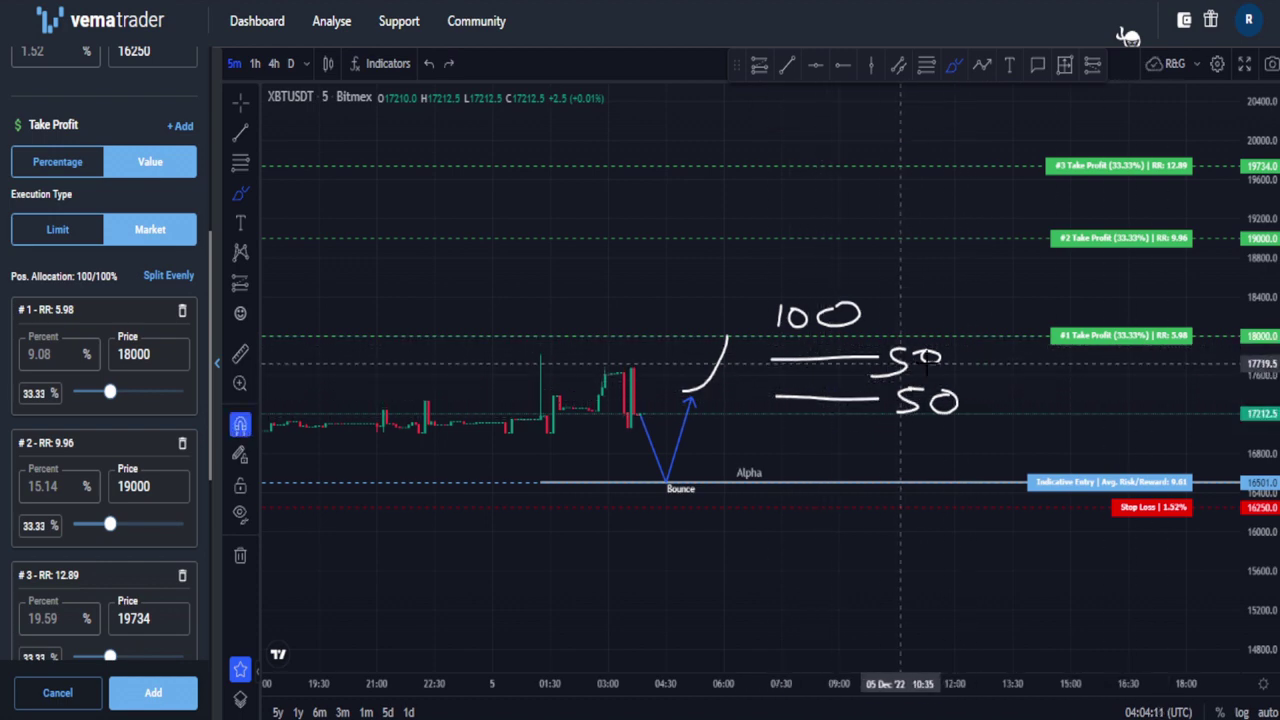
key("ctrl+z")
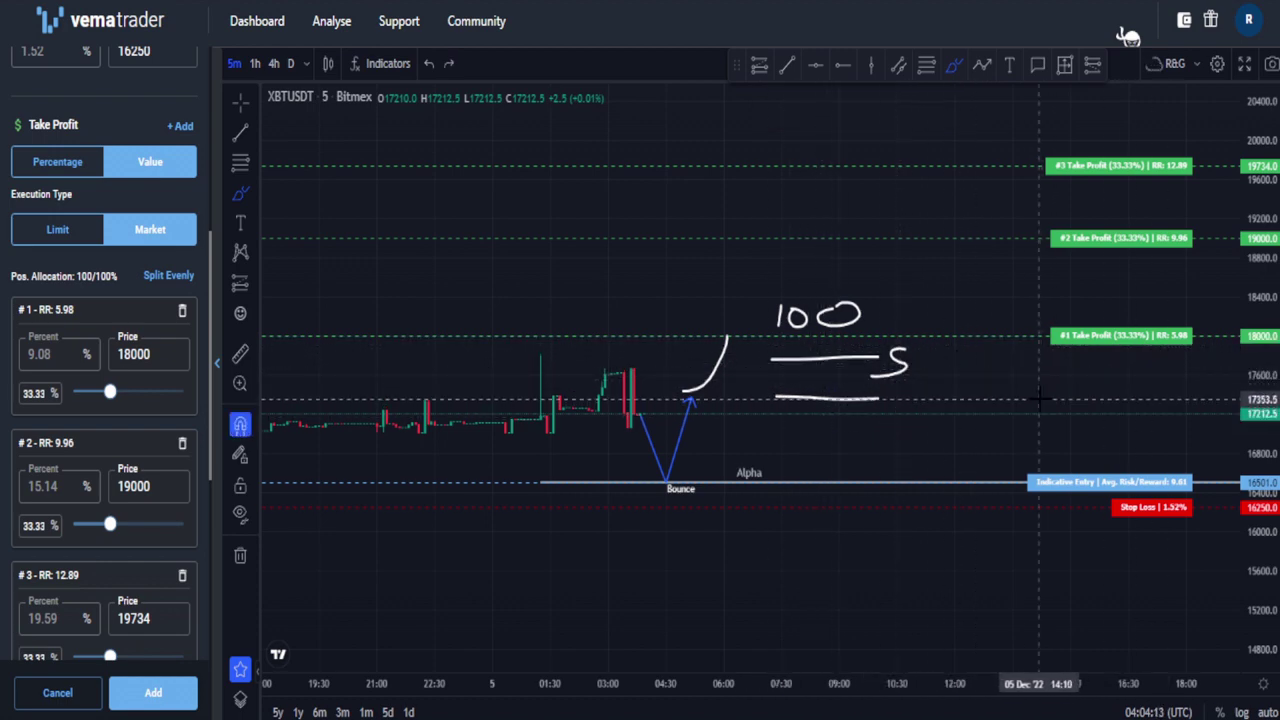
Step: Add a horizontal ray at 17583.5 and a price-range measurement below the first take-profit
left_click(843, 64)
left_click(789, 377)
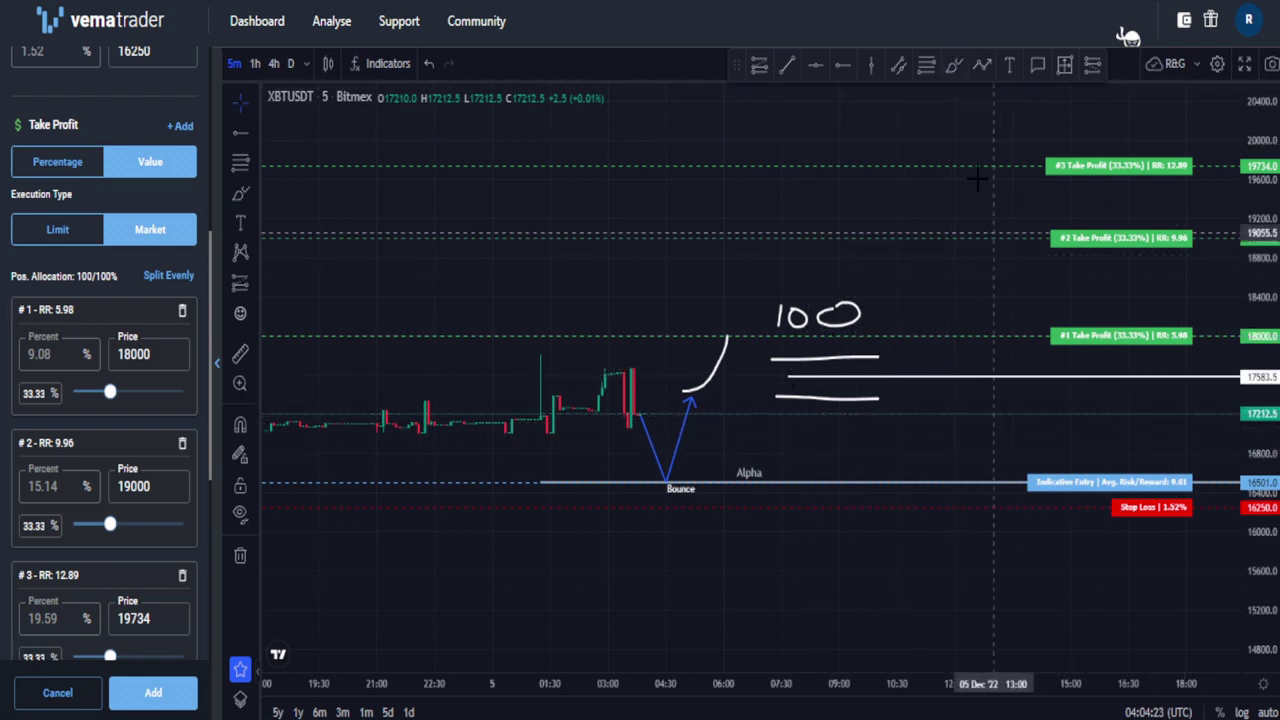
left_click(1064, 63)
left_click(900, 337)
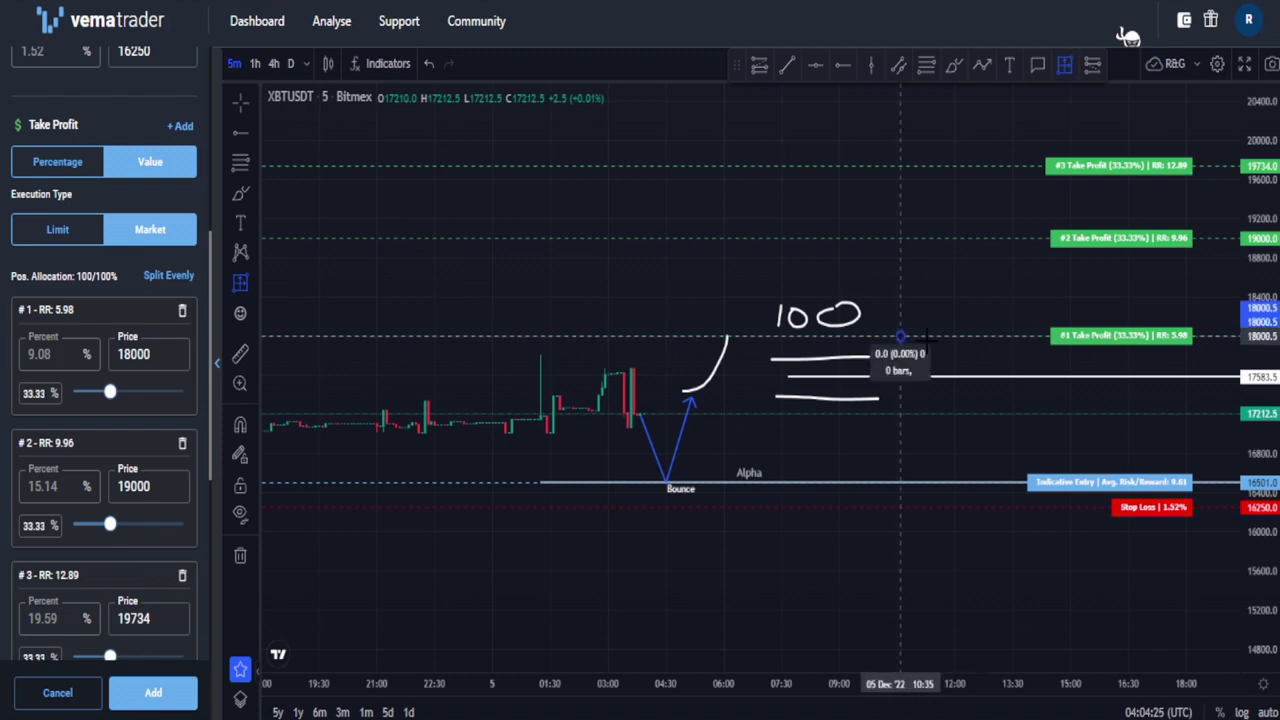
left_click(977, 375)
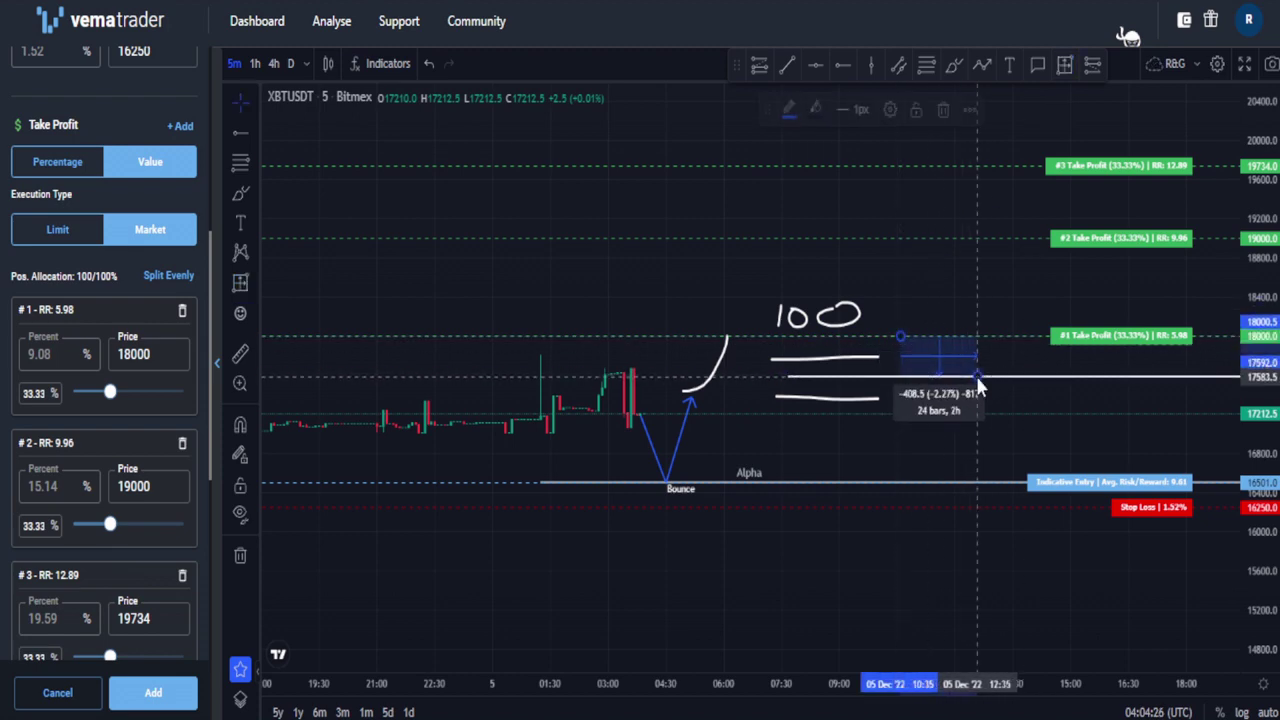
Step: Delete the two hand-drawn lines and every stroke of the handwritten 100
left_click(866, 399)
key("Delete")
left_click(850, 358)
key("Delete")
left_click(843, 334)
key("Delete")
left_click(822, 322)
key("Delete")
left_click(778, 336)
key("Delete")
left_click(796, 320)
key("Delete")
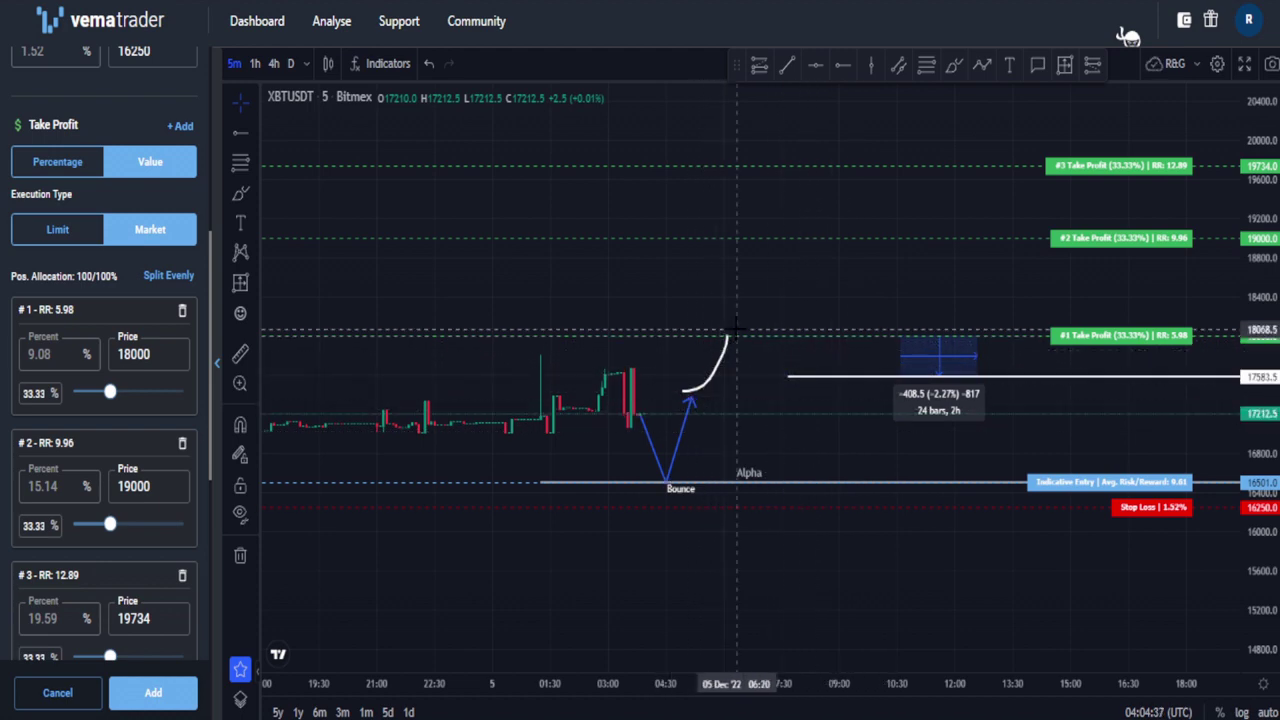
Step: Sketch a price fall to the entry, undo it, then write 100 above the chart
left_click(951, 69)
mouse_move(740, 336)
left_mouse_down()
mouse_move(860, 500)
mouse_move(824, 505)
left_mouse_up()
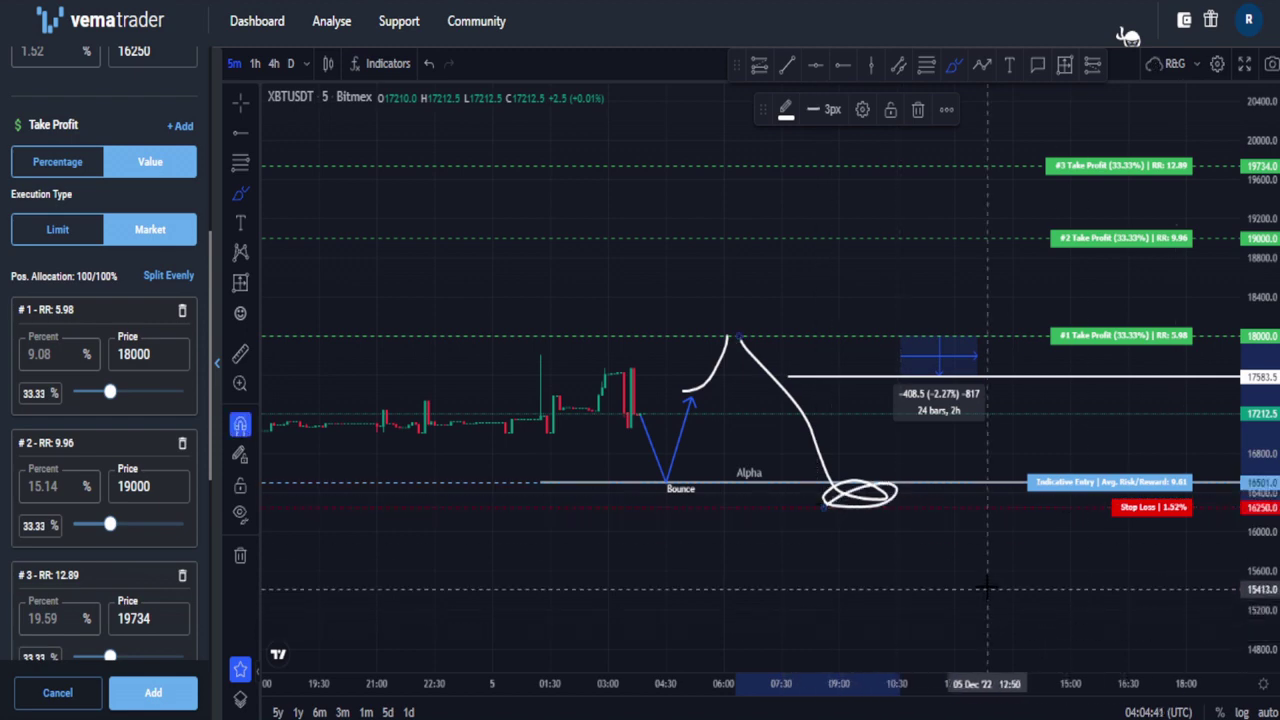
key("ctrl+z")
left_click_drag(781, 305, 780, 328)
left_click_drag(800, 305, 842, 304)
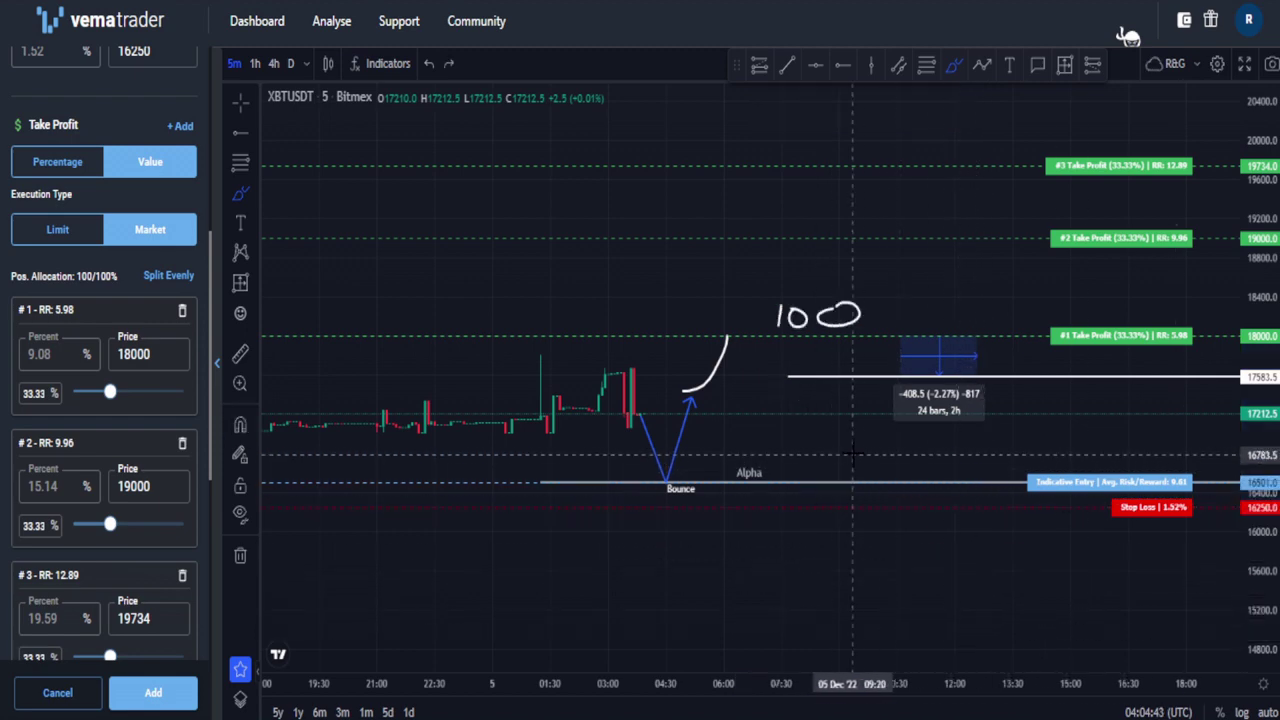
Step: Delete the horizontal ray, the price-range measurement, the handwritten 100 and the upward curve
left_click(851, 379)
key("Delete")
left_click(925, 370)
key("Delete")
left_click(831, 318)
key("Delete")
left_click(808, 320)
key("Delete")
left_click(782, 315)
key("Delete")
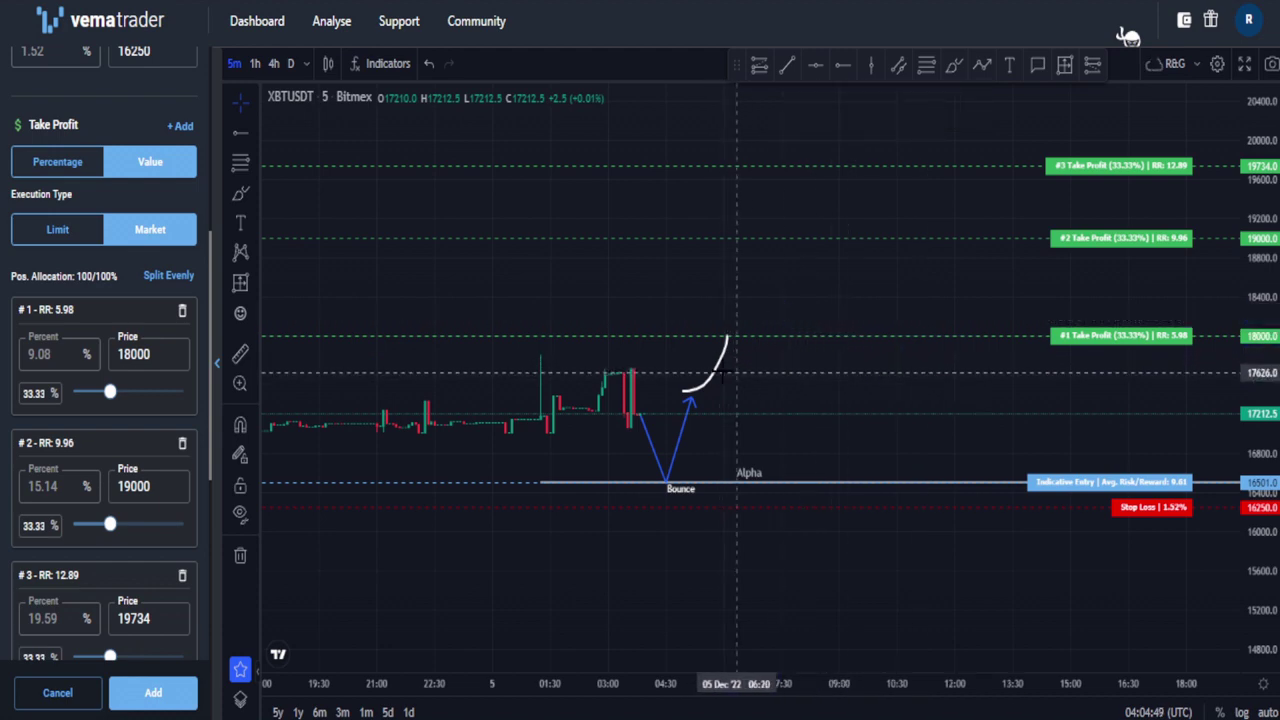
left_click(716, 365)
key("Delete")
left_click_drag(1277, 294, 1277, 300)
Step: Brush test circles near the first and second take-profits, then undo them
left_click(955, 63)
mouse_move(817, 336)
left_mouse_down()
mouse_move(770, 320)
mouse_move(818, 334)
left_mouse_up()
mouse_move(780, 372)
left_mouse_down()
mouse_move(825, 350)
mouse_move(858, 364)
left_mouse_up()
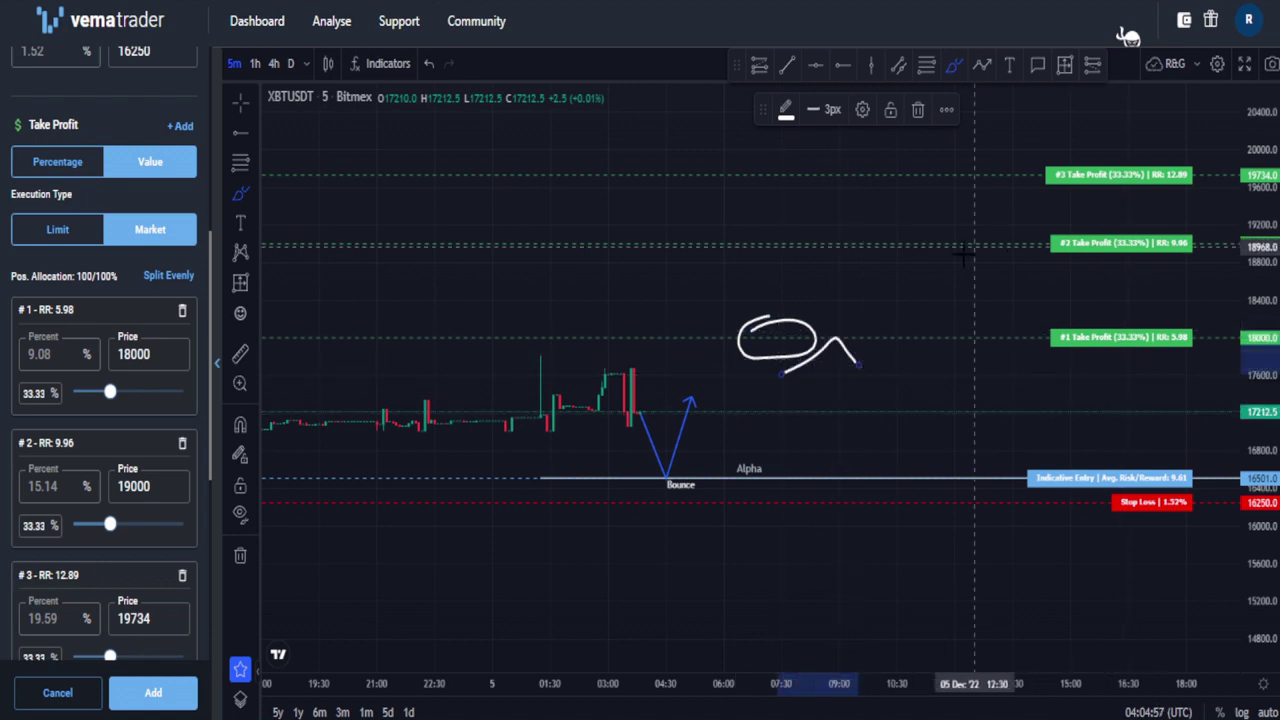
mouse_move(948, 232)
left_mouse_down()
mouse_move(905, 288)
mouse_move(955, 230)
left_mouse_up()
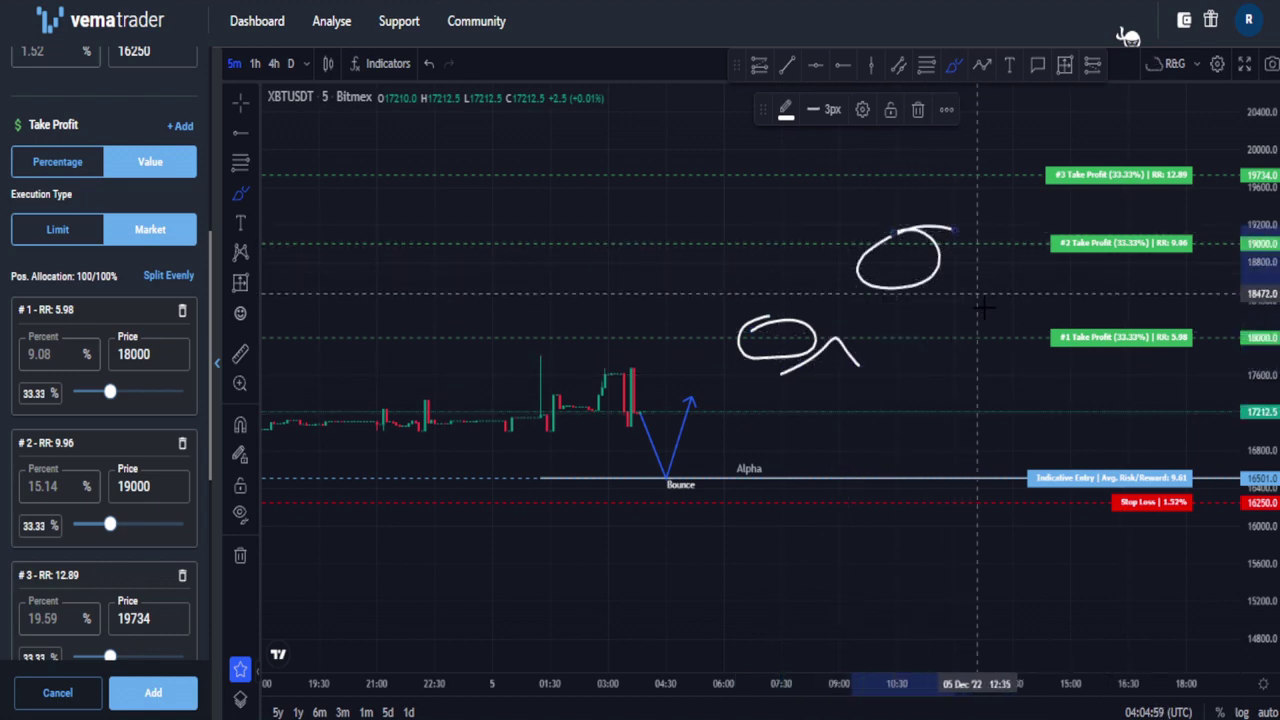
key("ctrl+z")
key("ctrl+z")
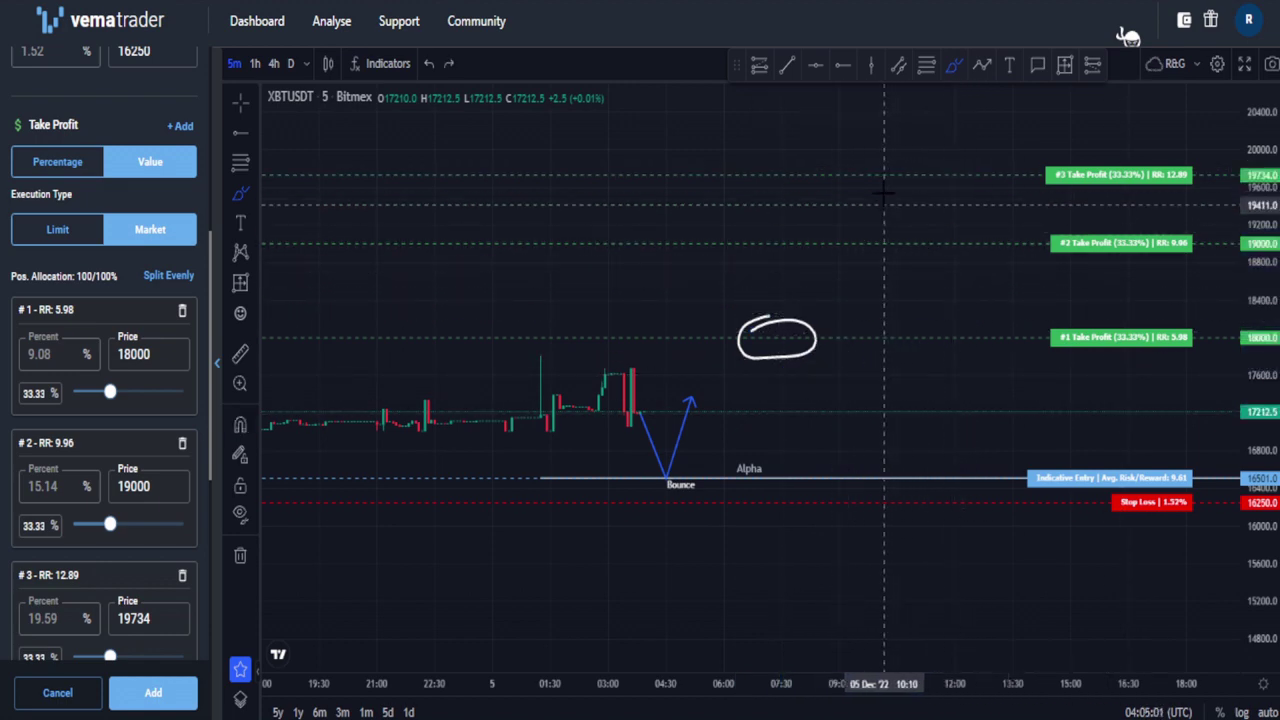
mouse_move(883, 192)
left_mouse_down()
mouse_move(870, 195)
mouse_move(916, 195)
left_mouse_up()
key("ctrl+z")
key("ctrl+z")
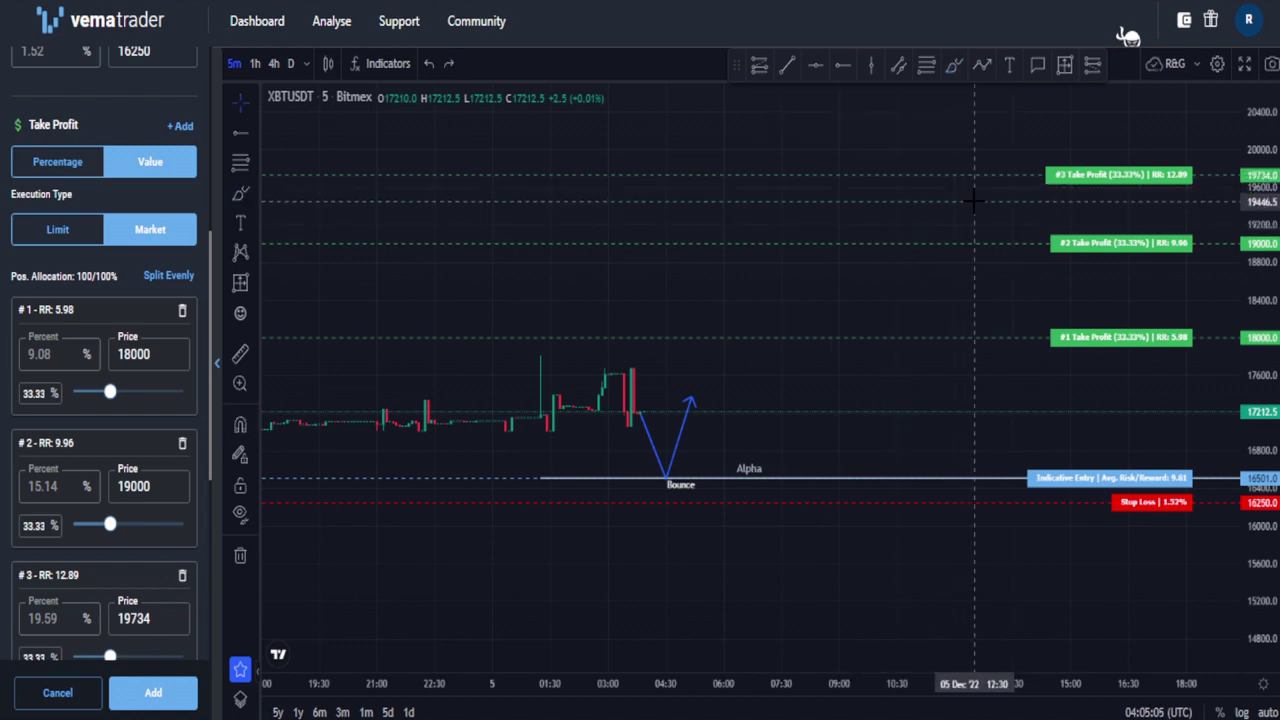
left_click(953, 64)
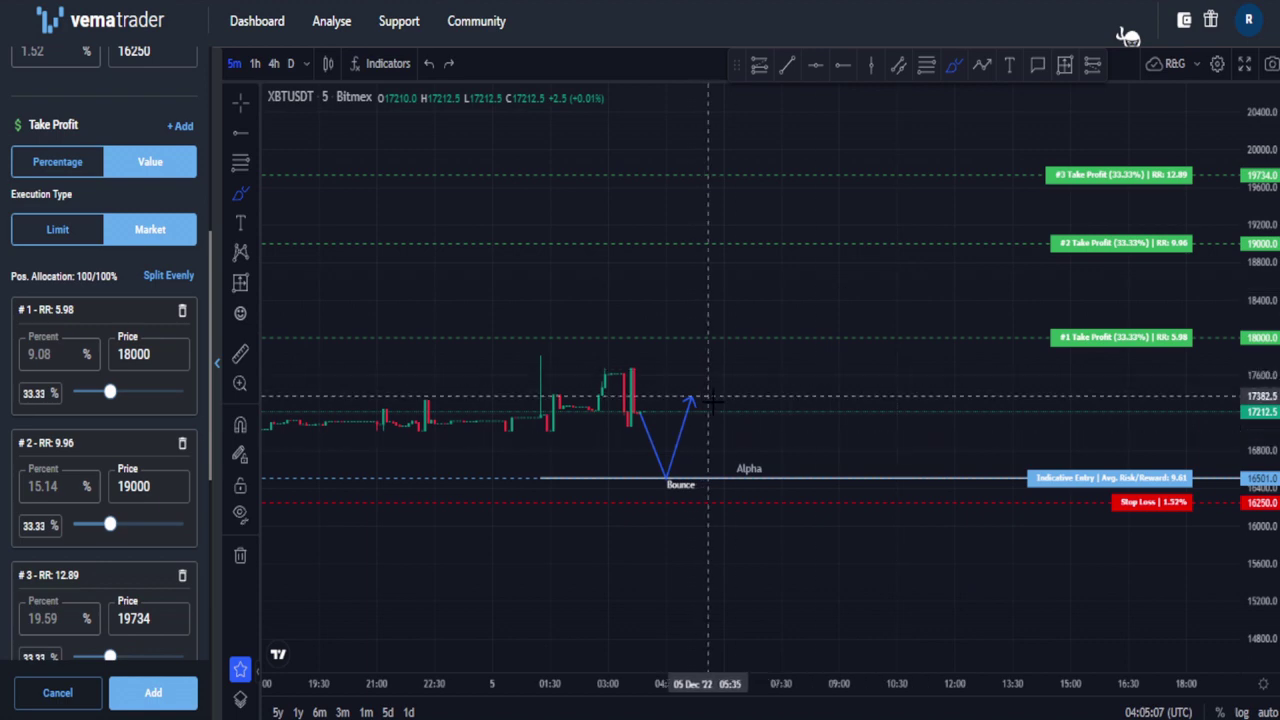
mouse_move(760, 380)
left_mouse_down()
mouse_move(827, 297)
mouse_move(850, 397)
left_mouse_up()
mouse_move(835, 268)
left_mouse_down()
mouse_move(877, 228)
mouse_move(912, 296)
left_mouse_up()
left_click_drag(877, 213, 916, 175)
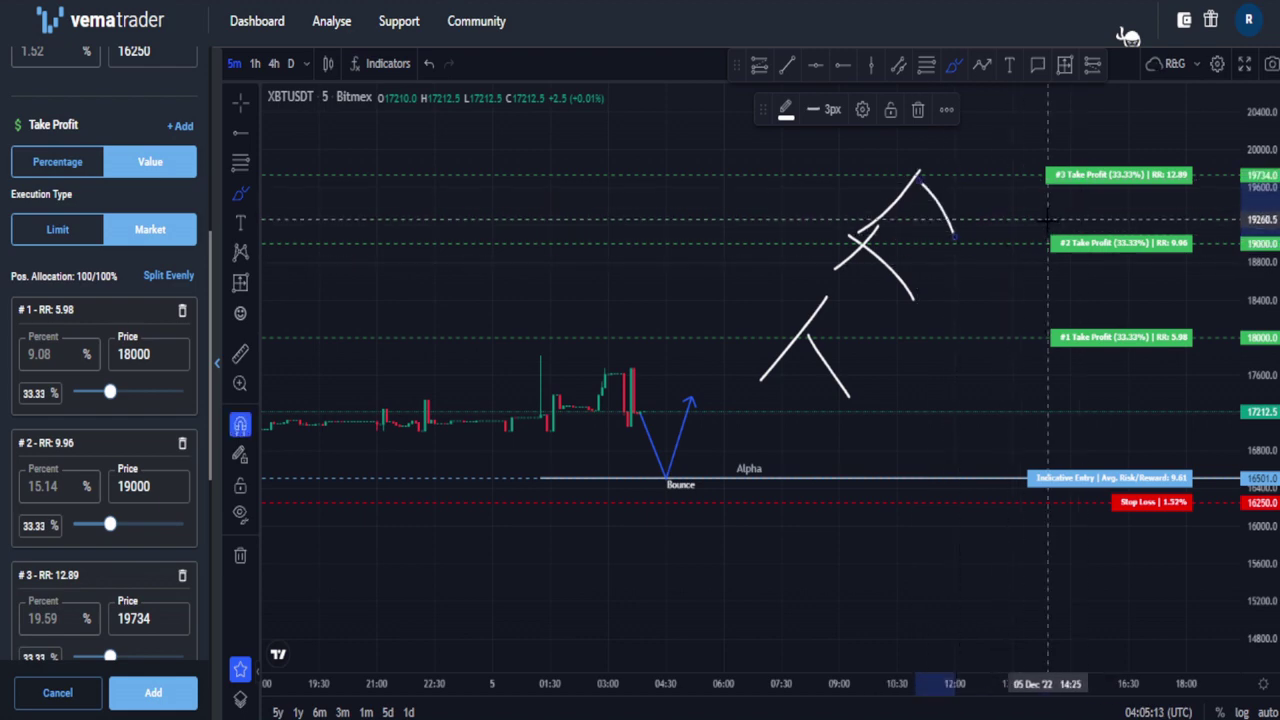
key("ctrl+z")
key("ctrl+z")
key("ctrl+z")
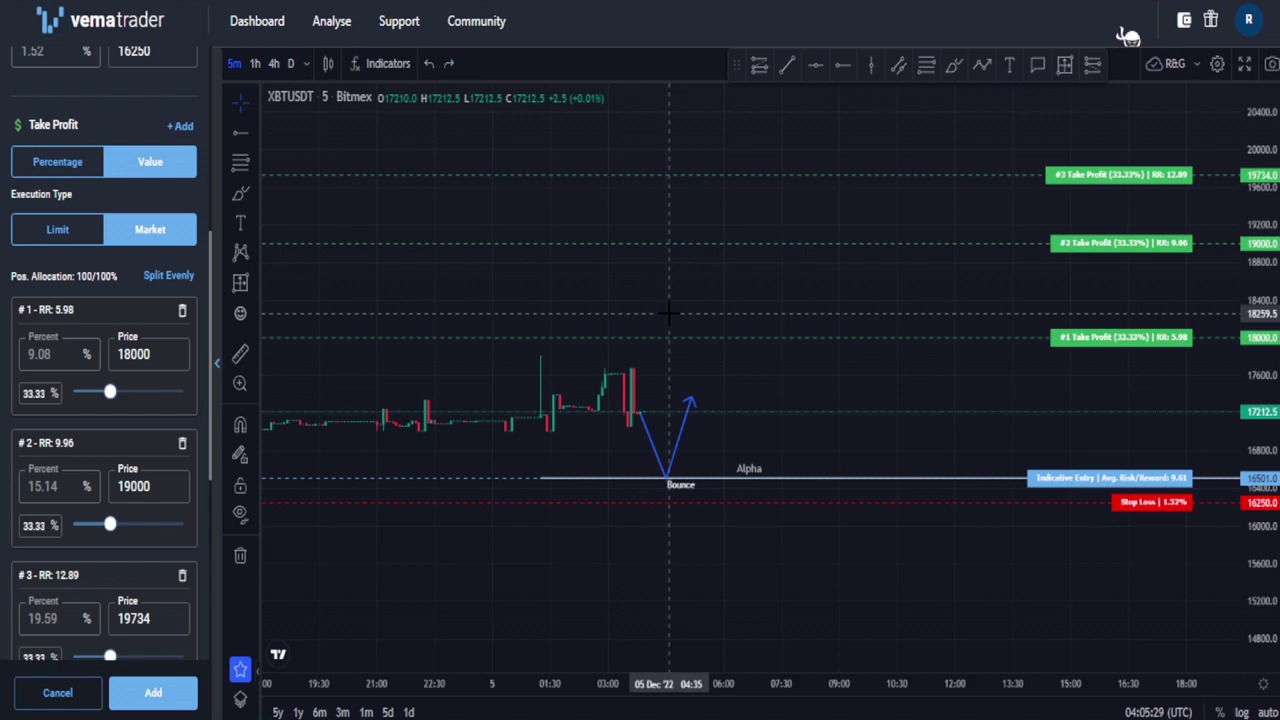
Step: Brush three horizontal lines: above current price, below the stop loss, and further below
left_click(954, 64)
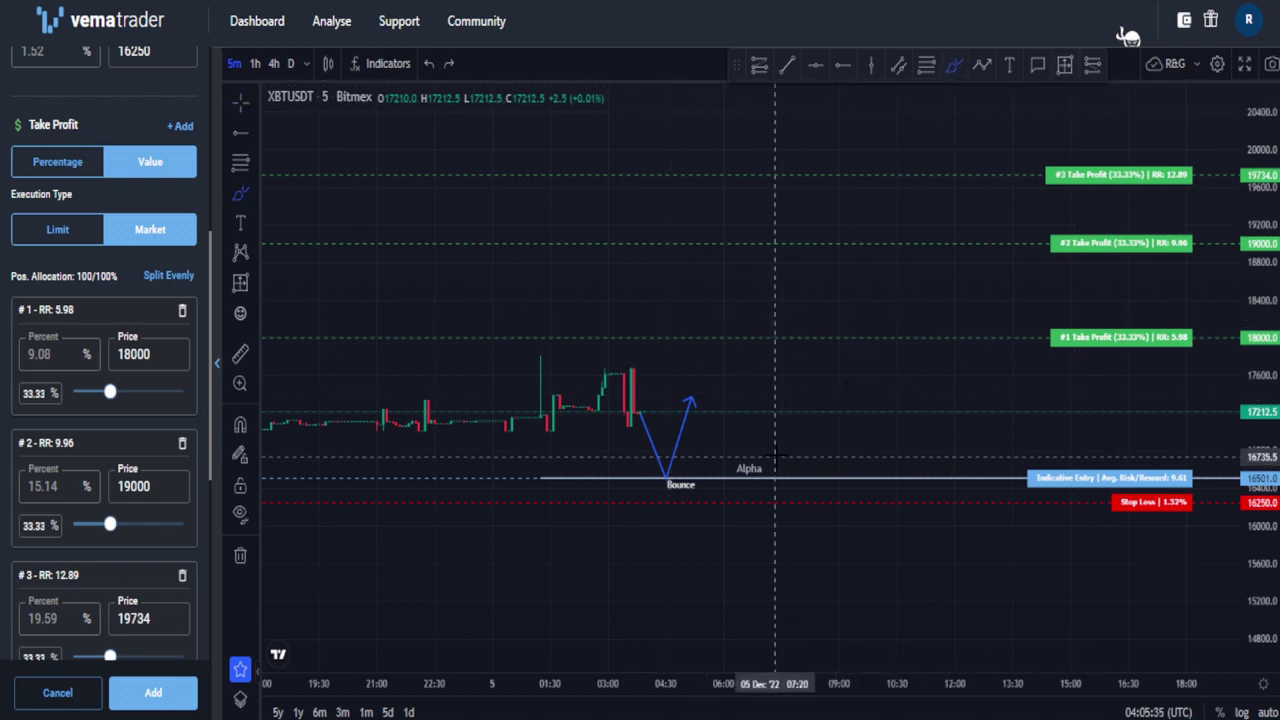
left_click_drag(780, 386, 980, 394)
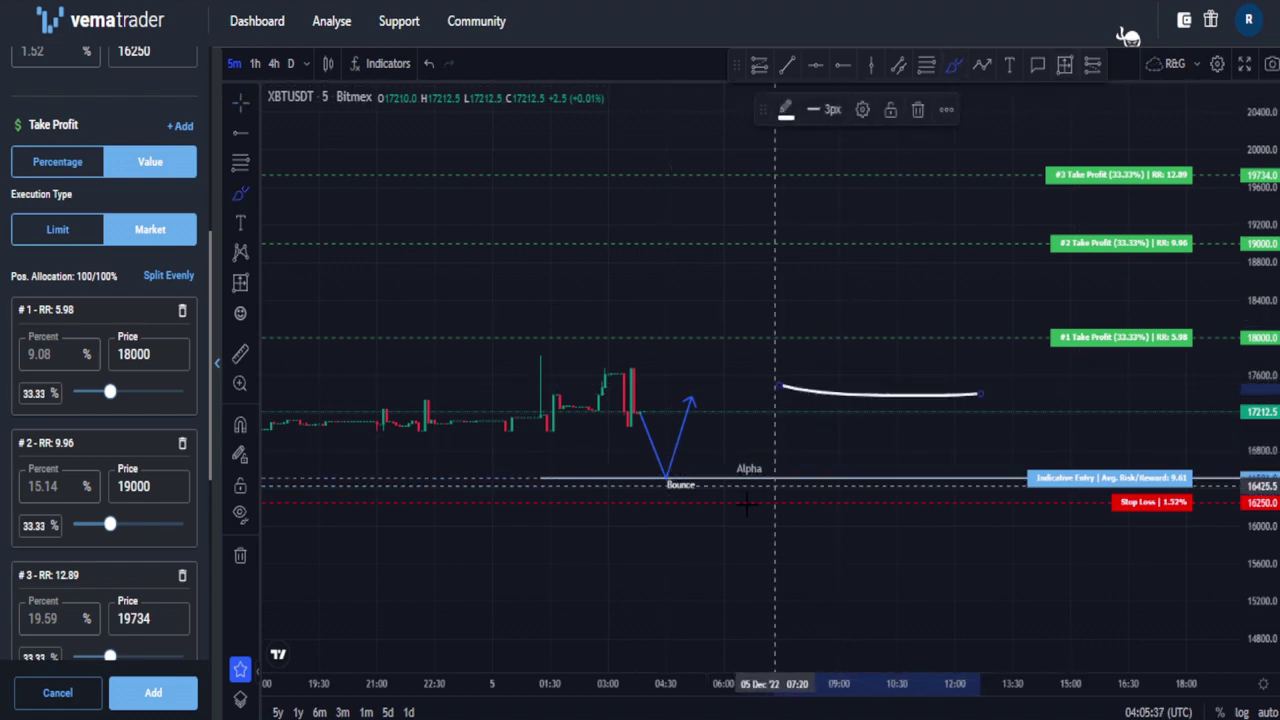
left_click_drag(760, 504, 1050, 526)
left_click_drag(760, 629, 1195, 619)
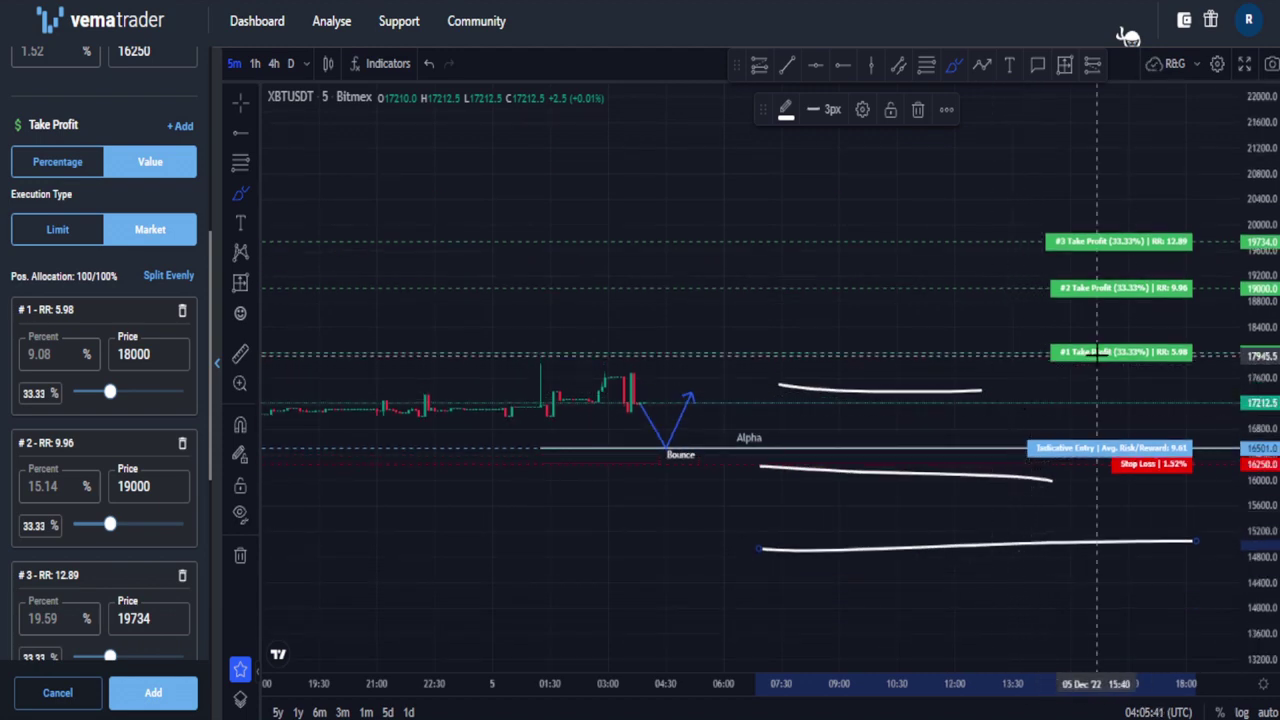
Step: Write 40,000 and 20,000 plus a diagonal, then undo back to two lines
mouse_move(803, 326)
left_mouse_down()
mouse_move(965, 318)
mouse_move(934, 320)
mouse_move(1000, 336)
mouse_move(1052, 306)
left_mouse_up()
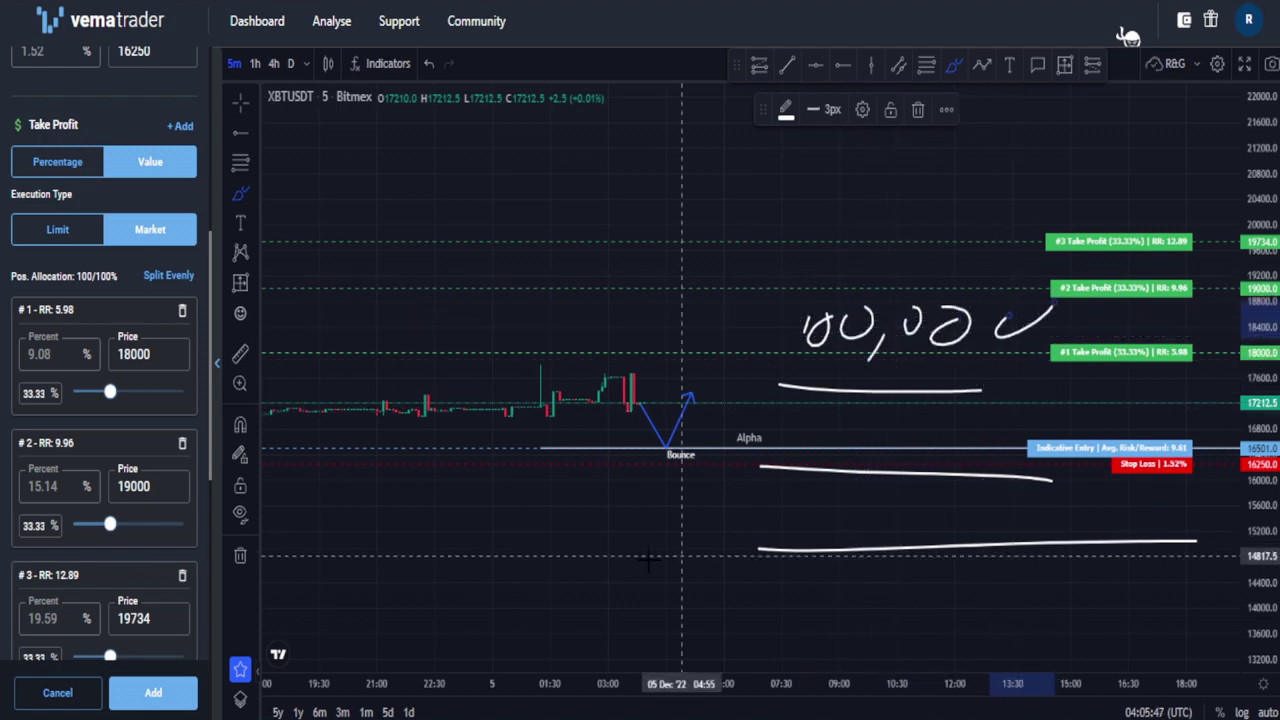
mouse_move(720, 562)
left_mouse_down()
mouse_move(735, 555)
mouse_move(771, 592)
mouse_move(830, 562)
mouse_move(830, 612)
left_mouse_up()
left_click_drag(905, 566, 966, 562)
left_click_drag(1045, 578, 1060, 545)
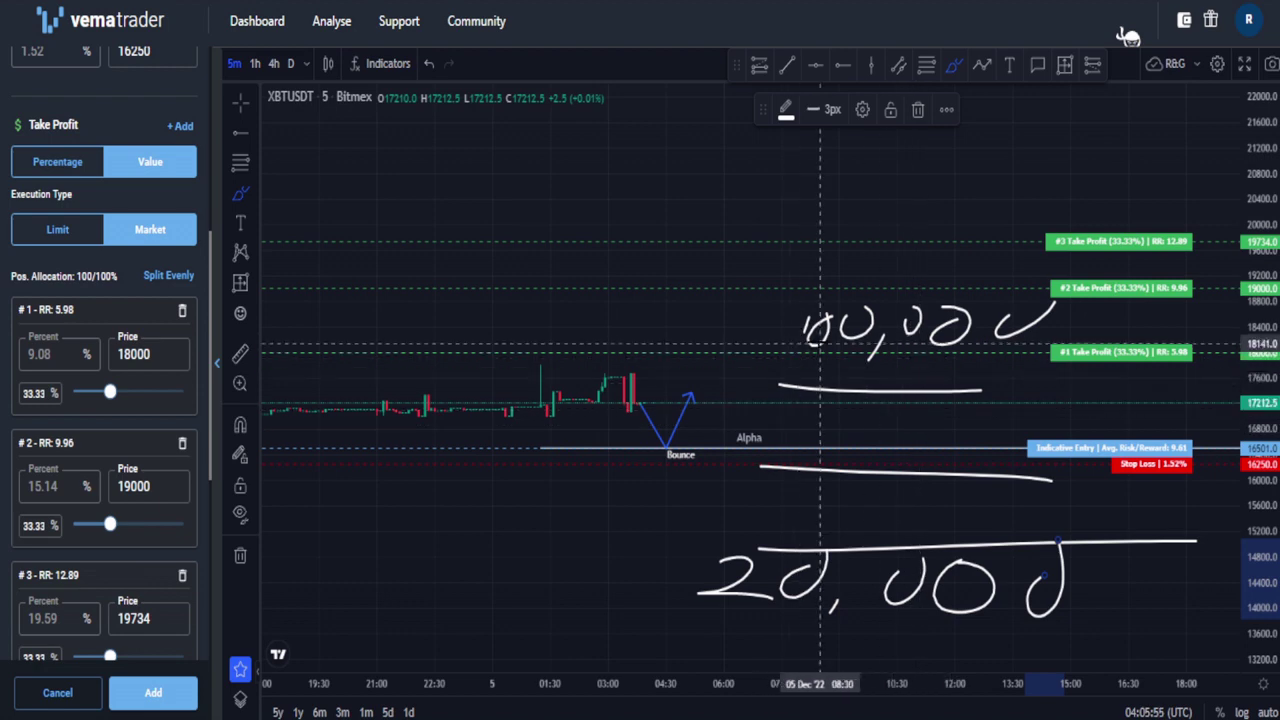
left_click_drag(790, 352, 910, 563)
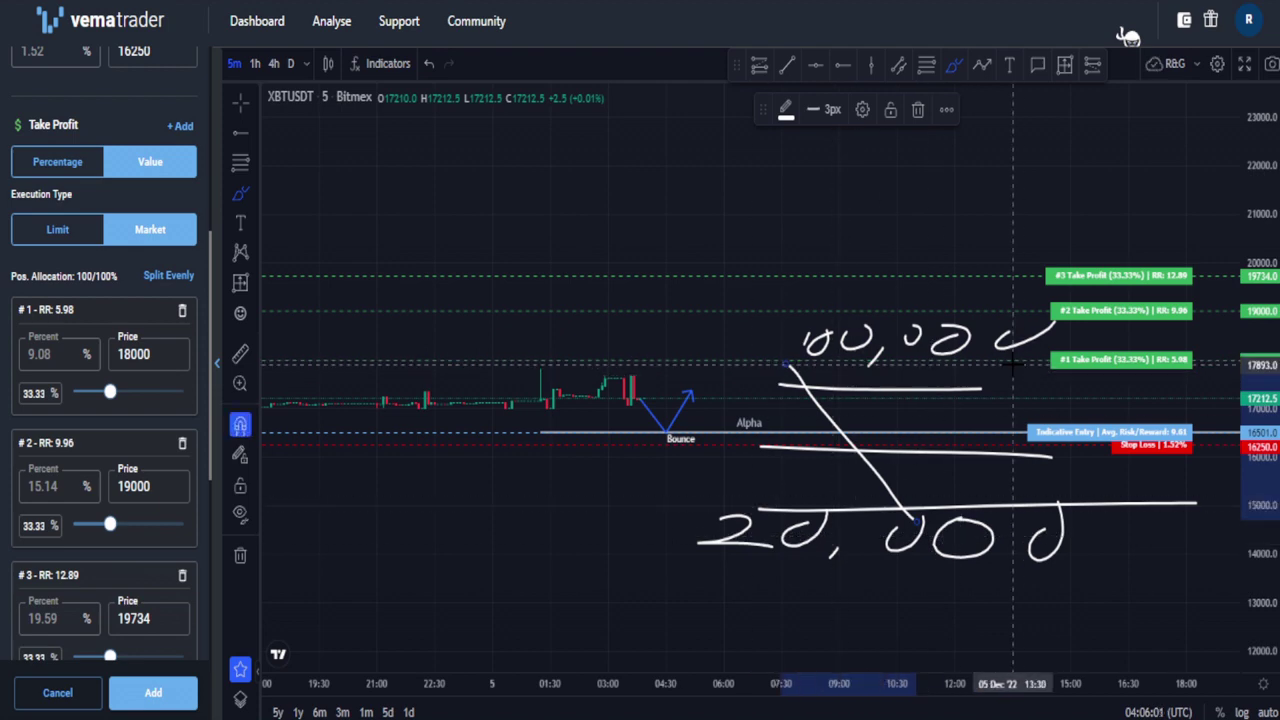
key("ctrl+z")
key("ctrl+z")
key("ctrl+z")
key("ctrl+z")
key("ctrl+z")
key("ctrl+z")
key("ctrl+z")
key("ctrl+z")
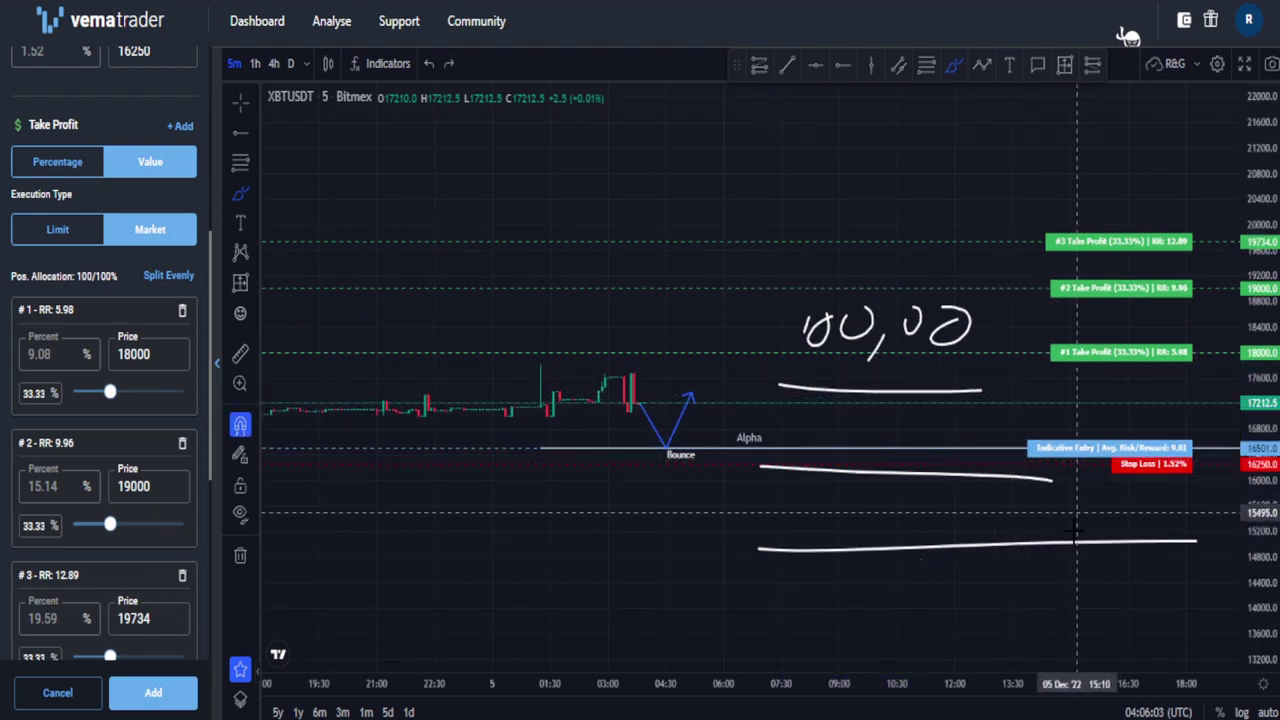
key("ctrl+z")
key("ctrl+z")
key("ctrl+z")
key("ctrl+z")
key("ctrl+z")
key("ctrl+z")
key("ctrl+z")
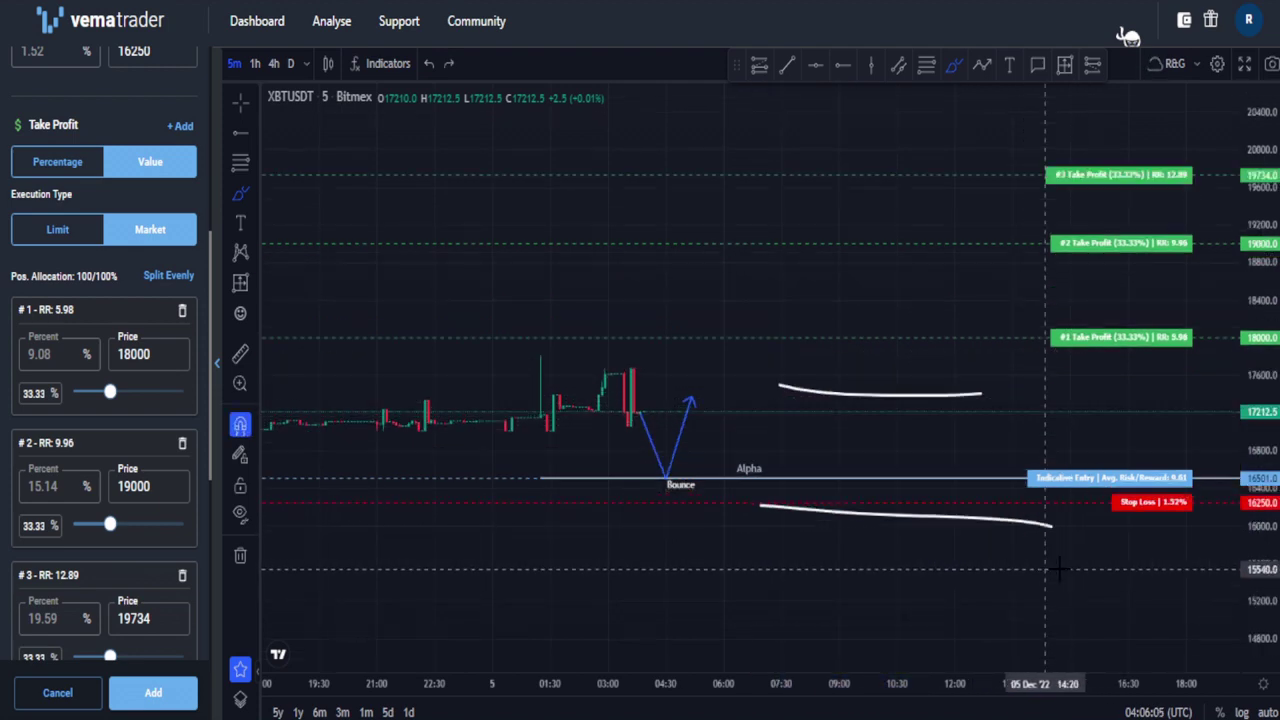
Step: Undo the two remaining white freehand lines
key("ctrl+z")
key("ctrl+z")
key("ctrl+z")
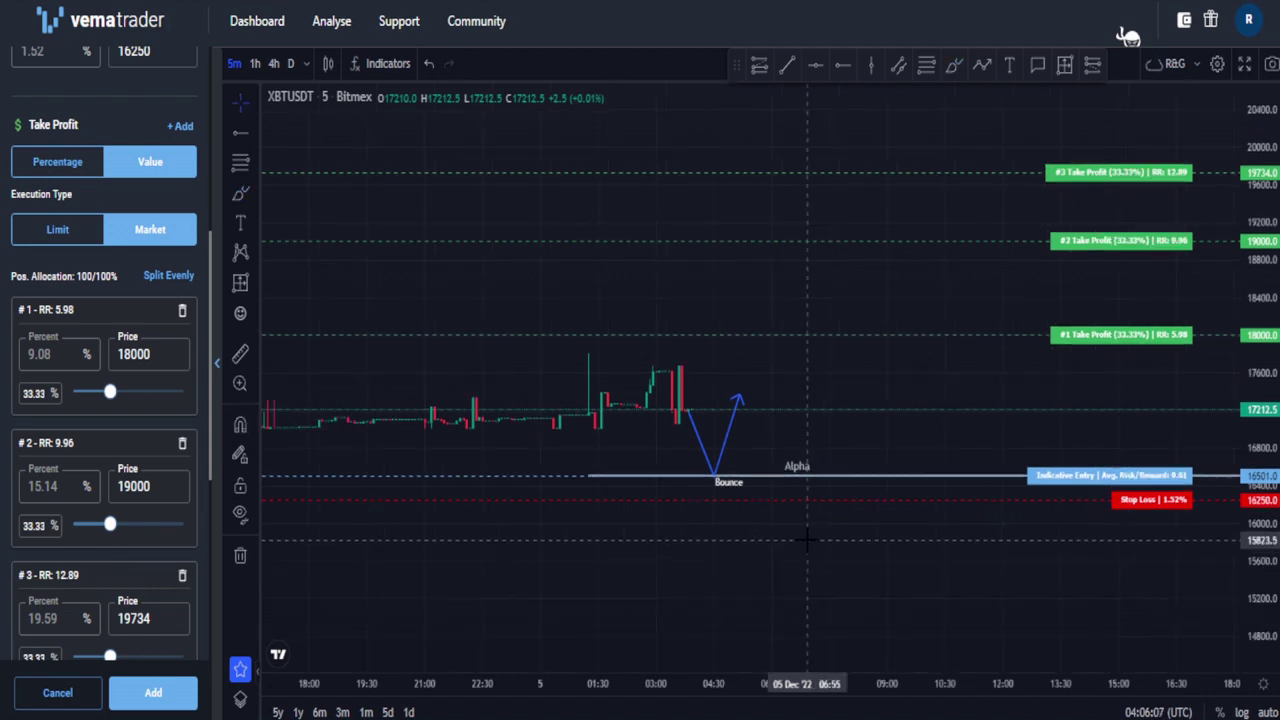